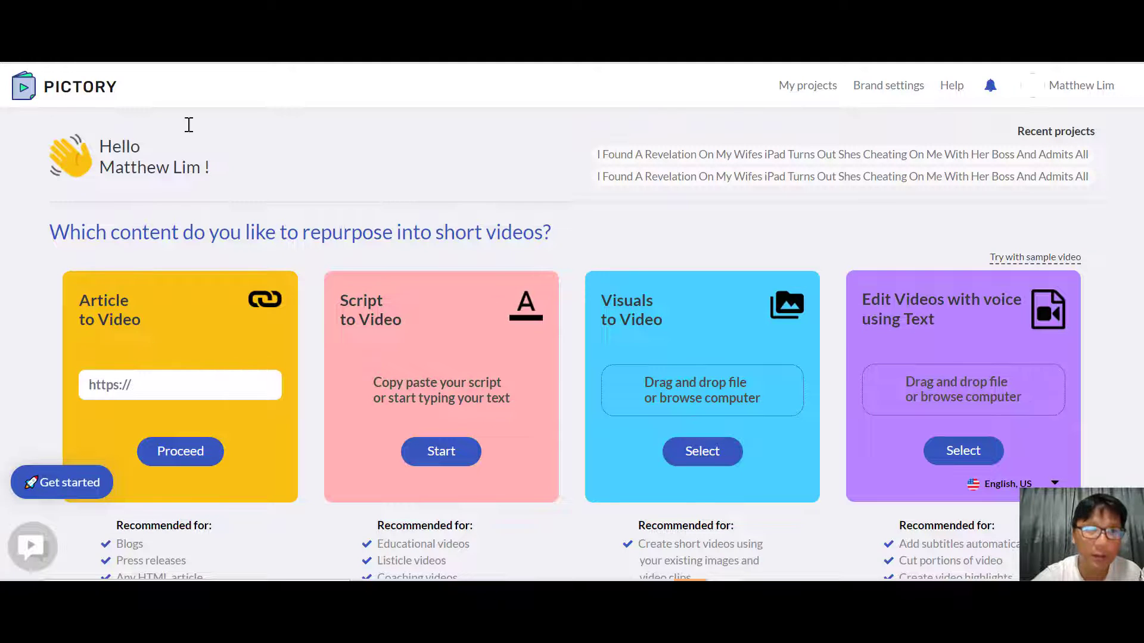
Step: Switch to the Yahoo results for "how to bake a cake" and copy the link address of the Food Network guide
{"action": "left_click", "coordinate": [206, 13]}
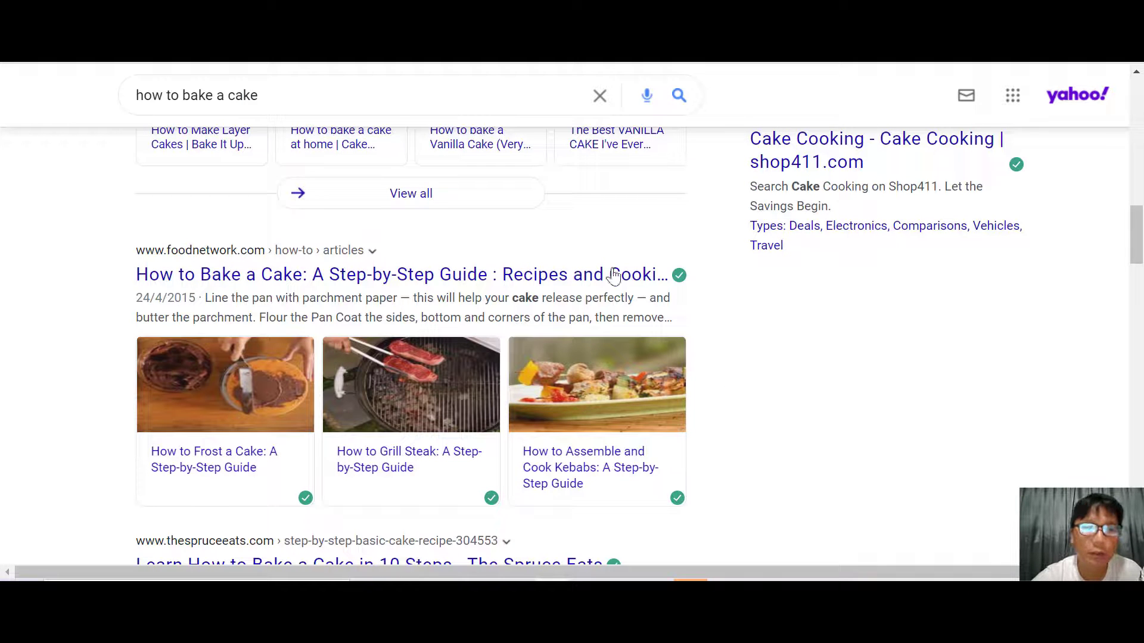
{"action": "right_click", "coordinate": [379, 279]}
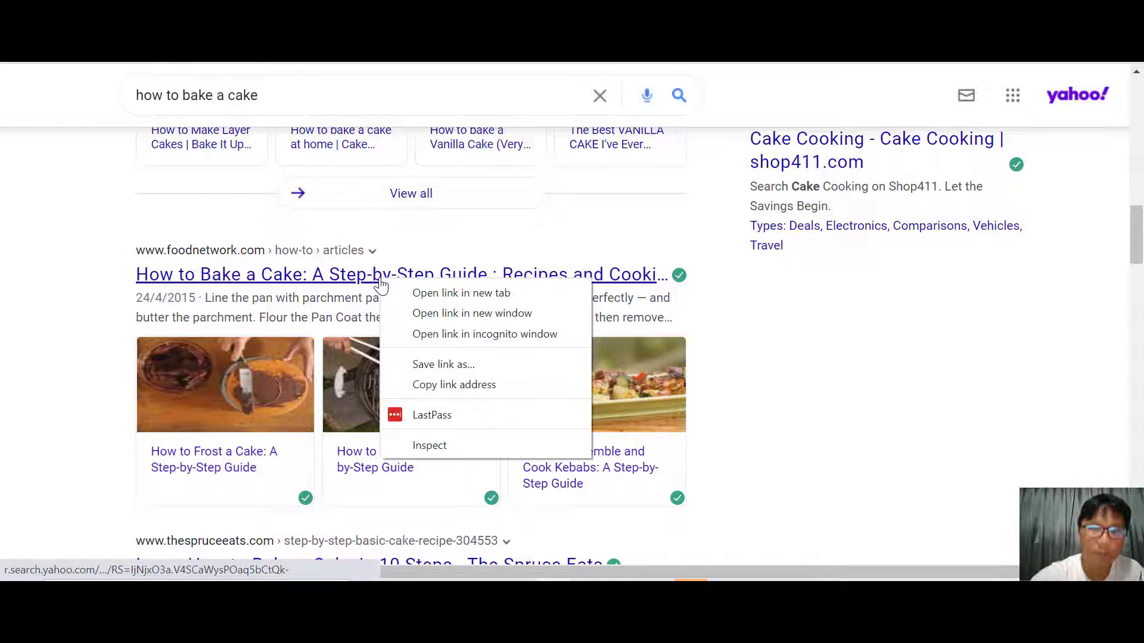
{"action": "left_click", "coordinate": [444, 391]}
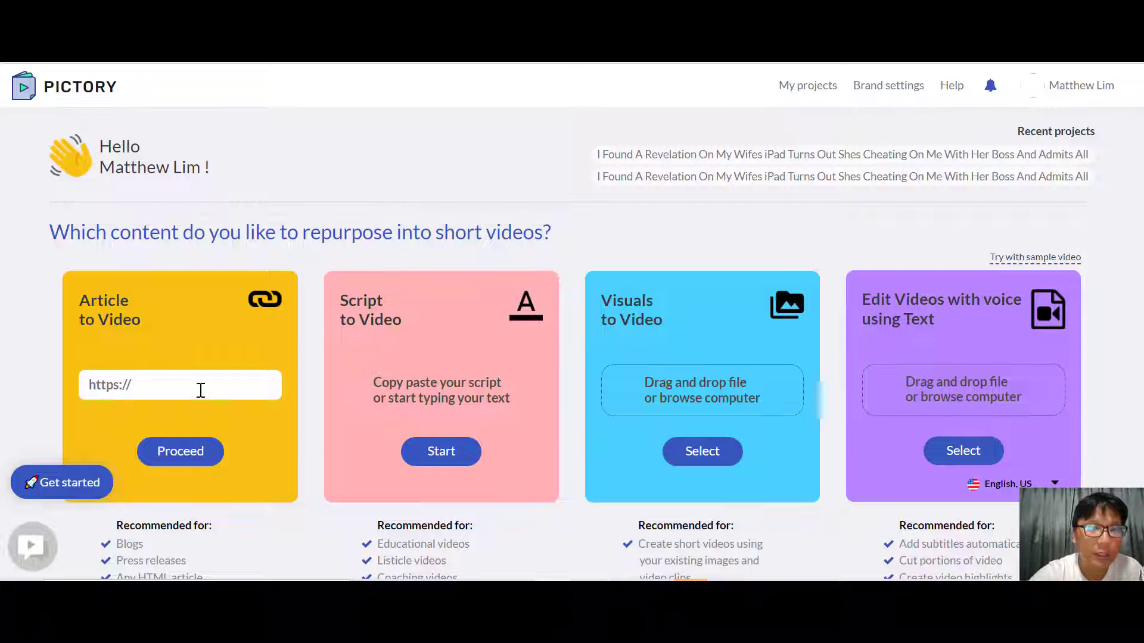
Step: Paste the copied article link into Article to Video in Pictory and start extracting its key messages
{"action": "left_click", "coordinate": [201, 391]}
{"action": "key", "text": "ctrl+v"}
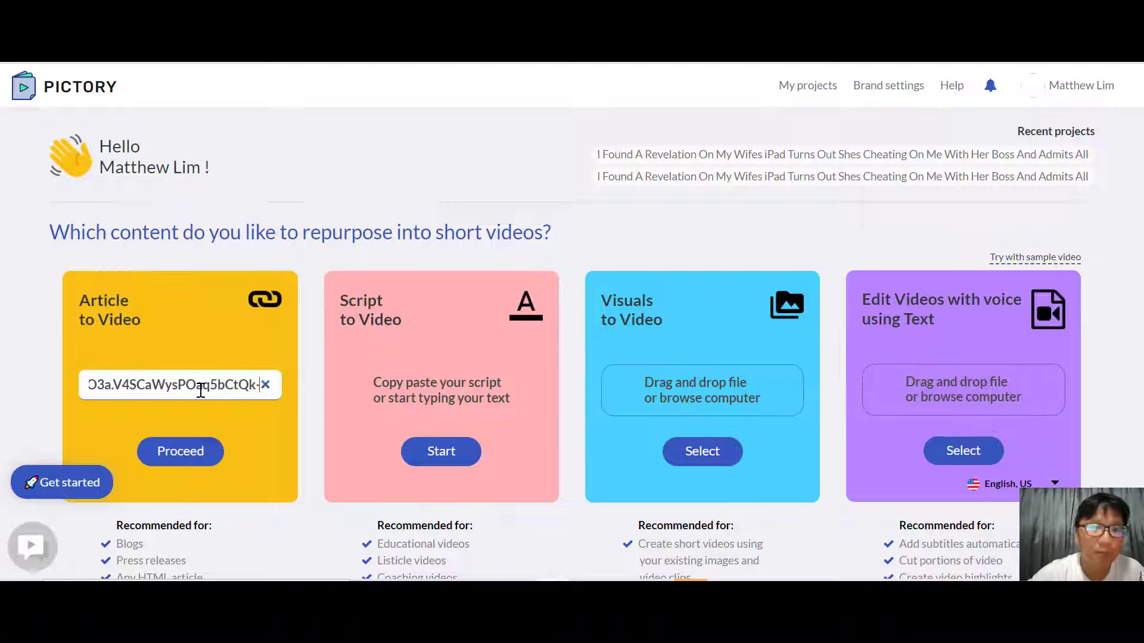
{"action": "left_click", "coordinate": [189, 453]}
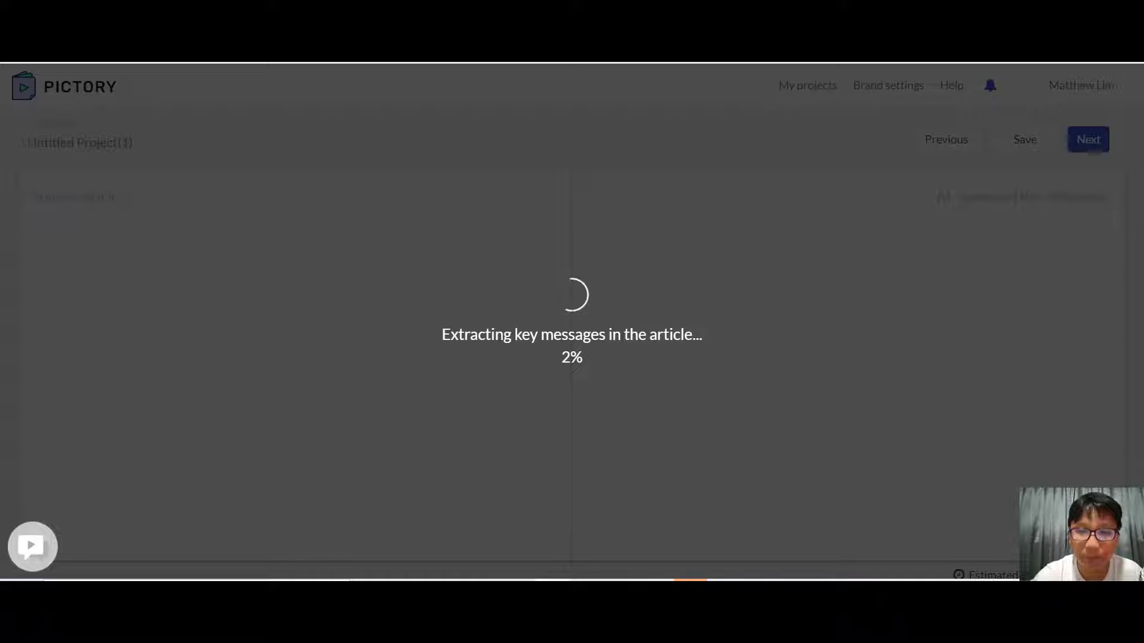
{"action": "left_click", "coordinate": [727, 592]}
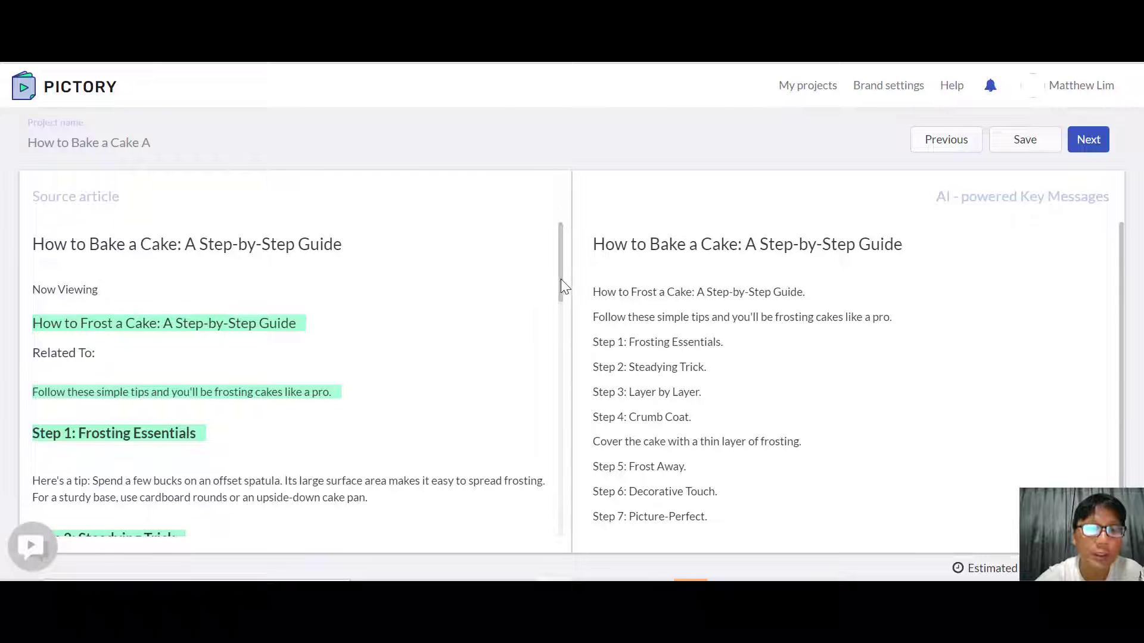
Step: Add the three tip sentences under "Step 1: Frosting Essentials" in the source article to the key messages
{"action": "mouse_move", "coordinate": [561, 279]}
{"action": "left_mouse_down"}
{"action": "mouse_move", "coordinate": [556, 444]}
{"action": "mouse_move", "coordinate": [544, 276]}
{"action": "left_mouse_up"}
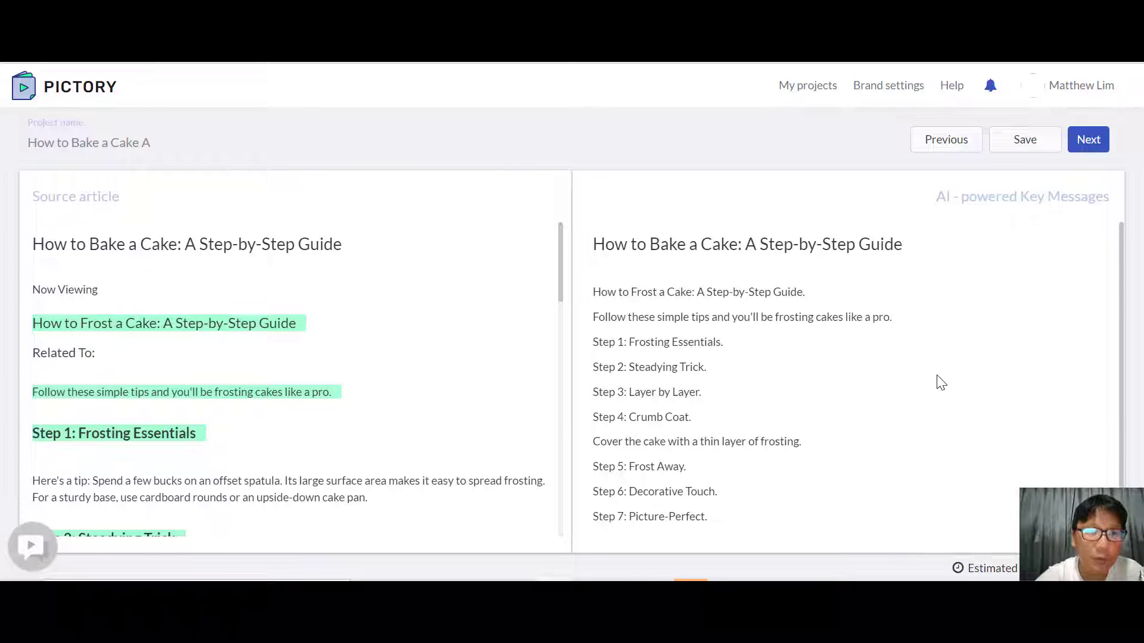
{"action": "mouse_move", "coordinate": [155, 335]}
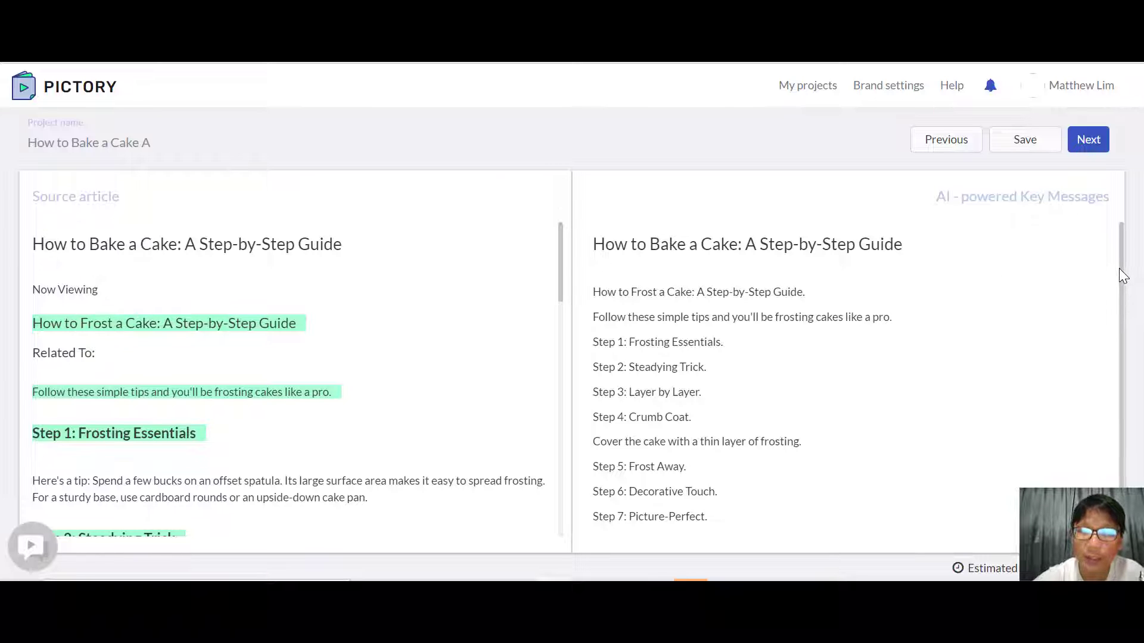
{"action": "scroll", "coordinate": [1119, 269], "scroll_direction": "down", "scroll_amount": 1}
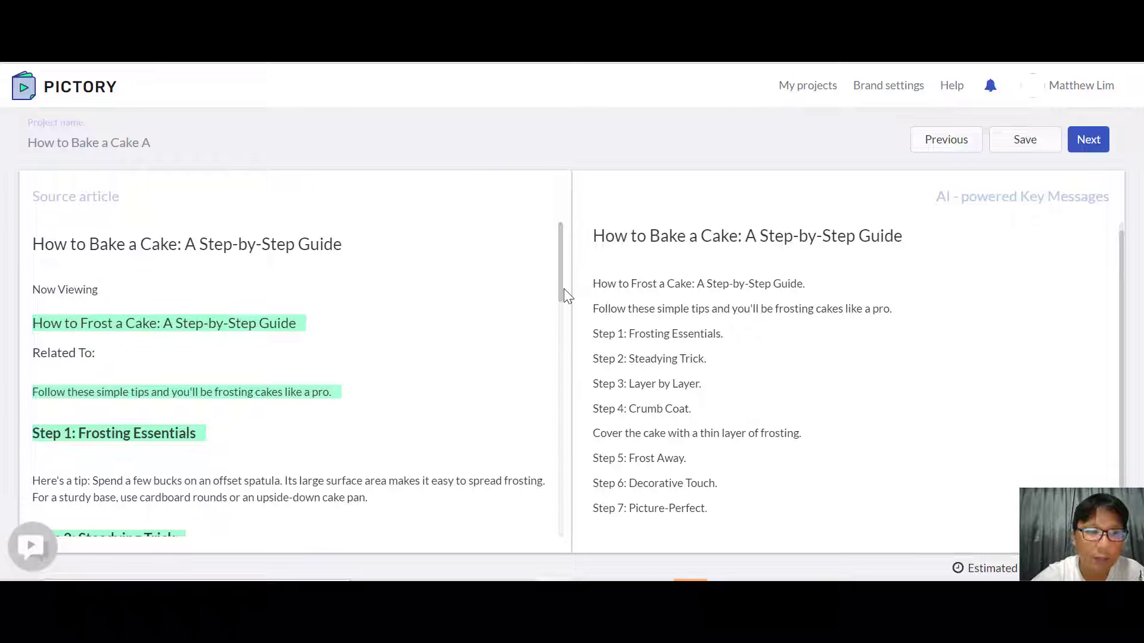
{"action": "left_click_drag", "start_coordinate": [564, 288], "coordinate": [564, 301]}
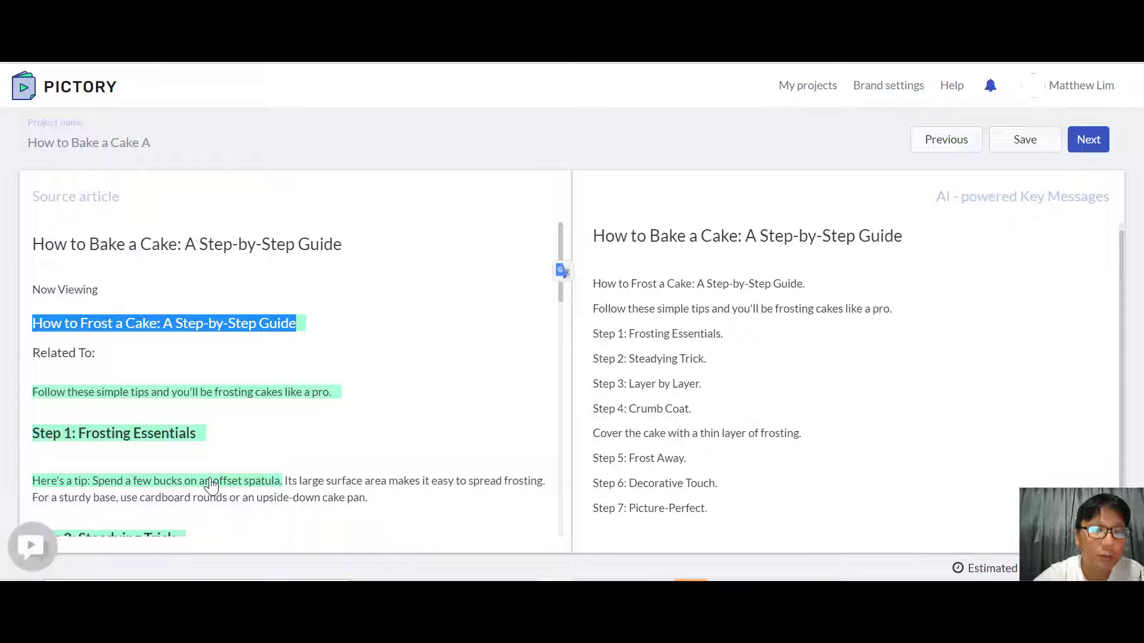
{"action": "left_click", "coordinate": [212, 482]}
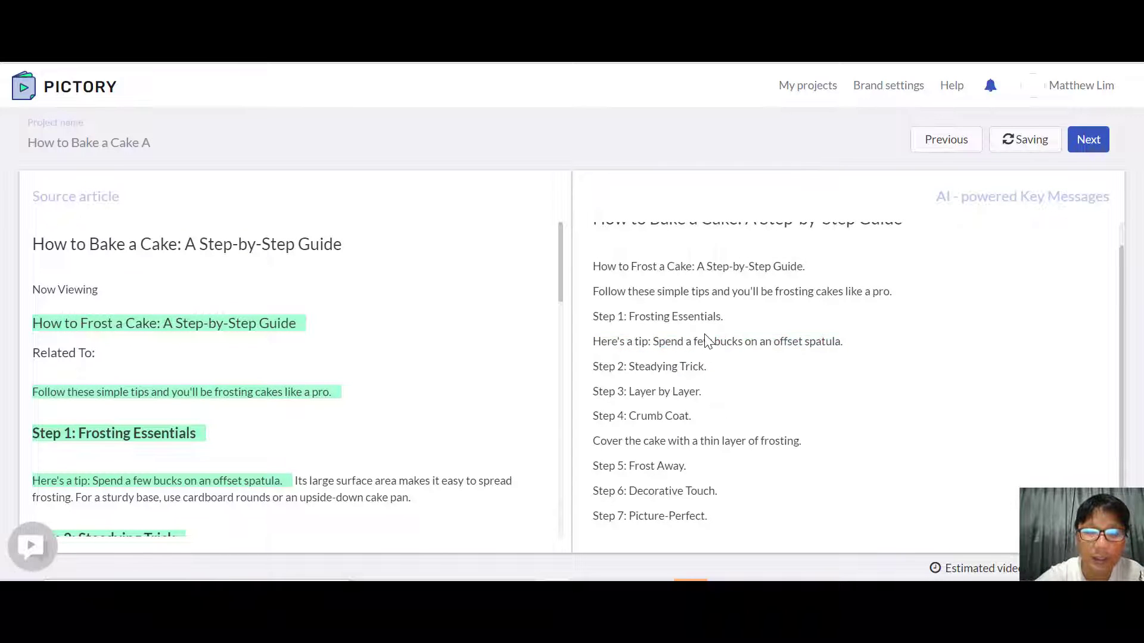
{"action": "left_click", "coordinate": [404, 490]}
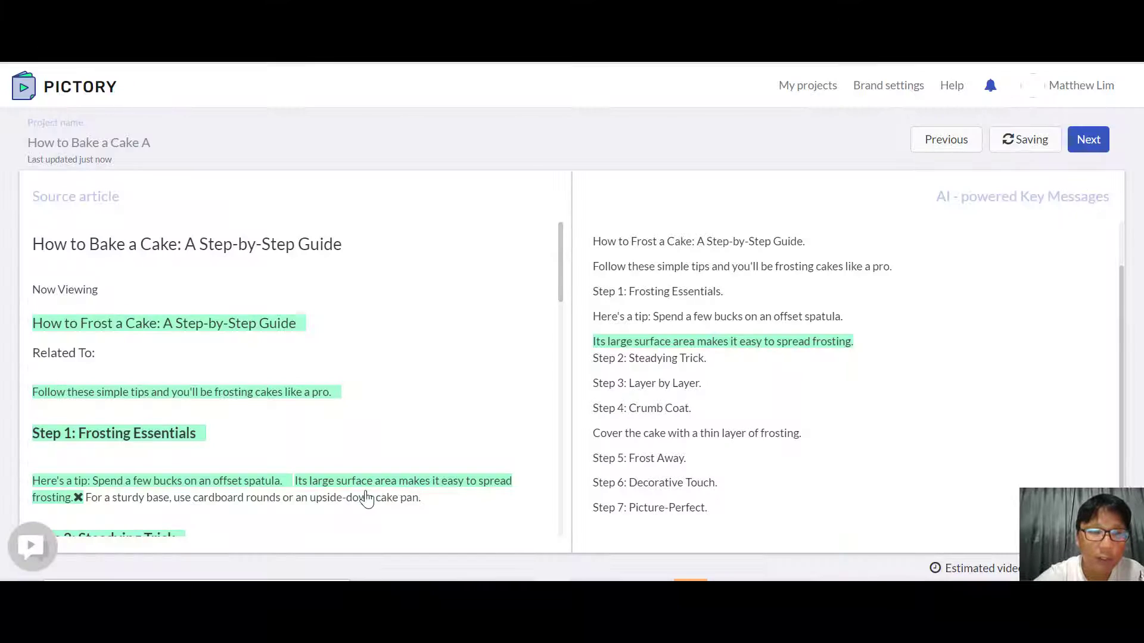
{"action": "left_click", "coordinate": [367, 498]}
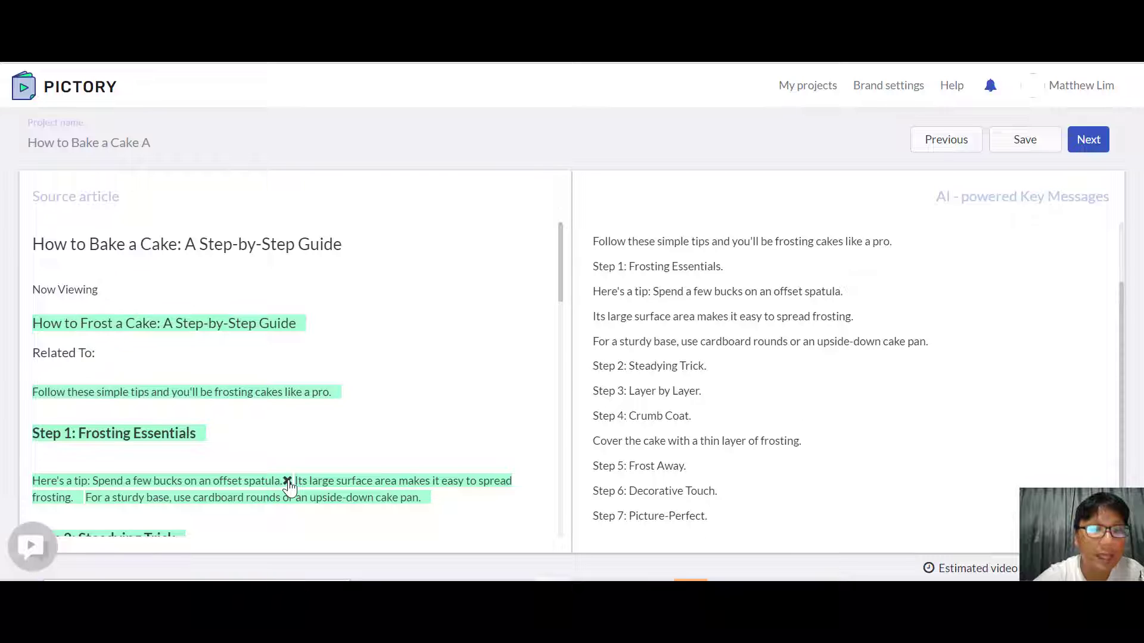
Step: Remove the offset spatula, large surface area and sturdy base sentences from the key messages
{"action": "left_click", "coordinate": [287, 480]}
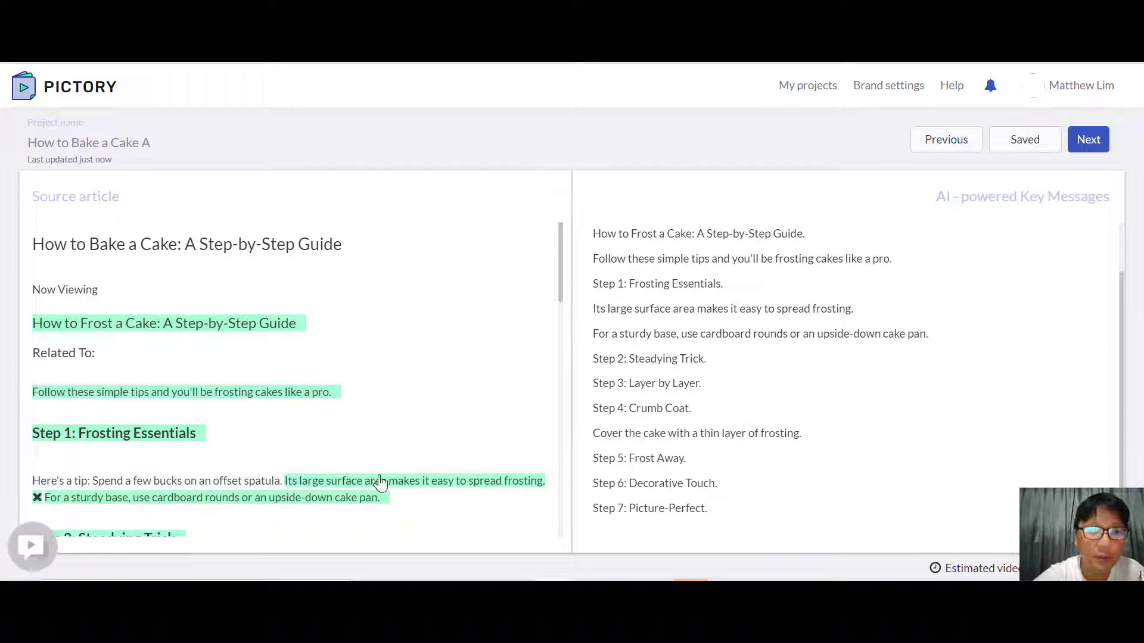
{"action": "left_click", "coordinate": [37, 498]}
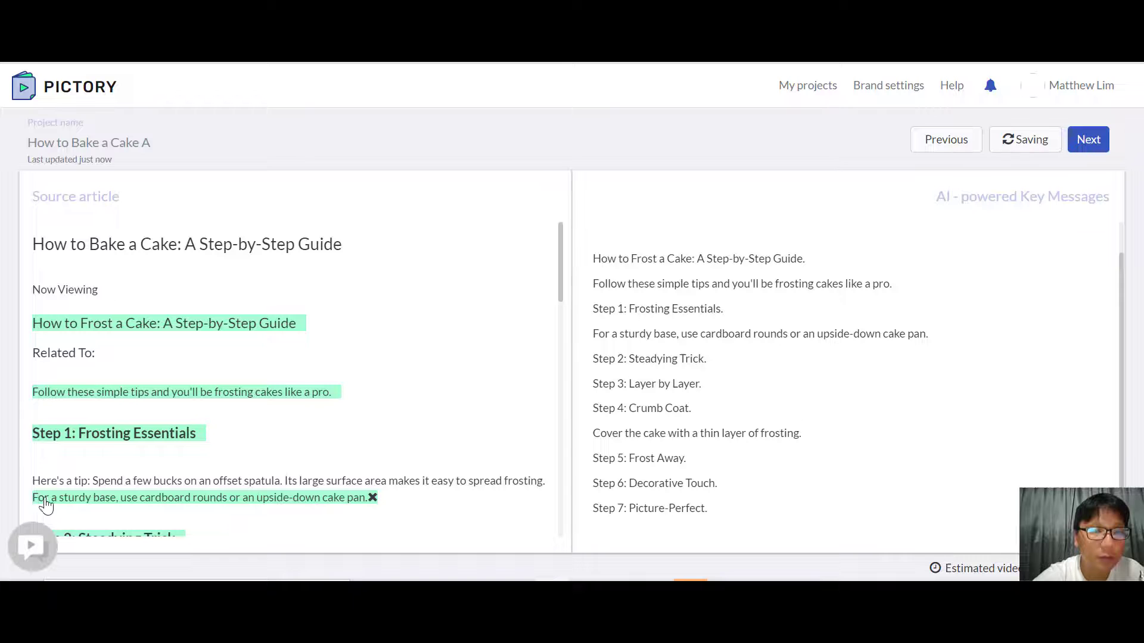
{"action": "left_click", "coordinate": [372, 498]}
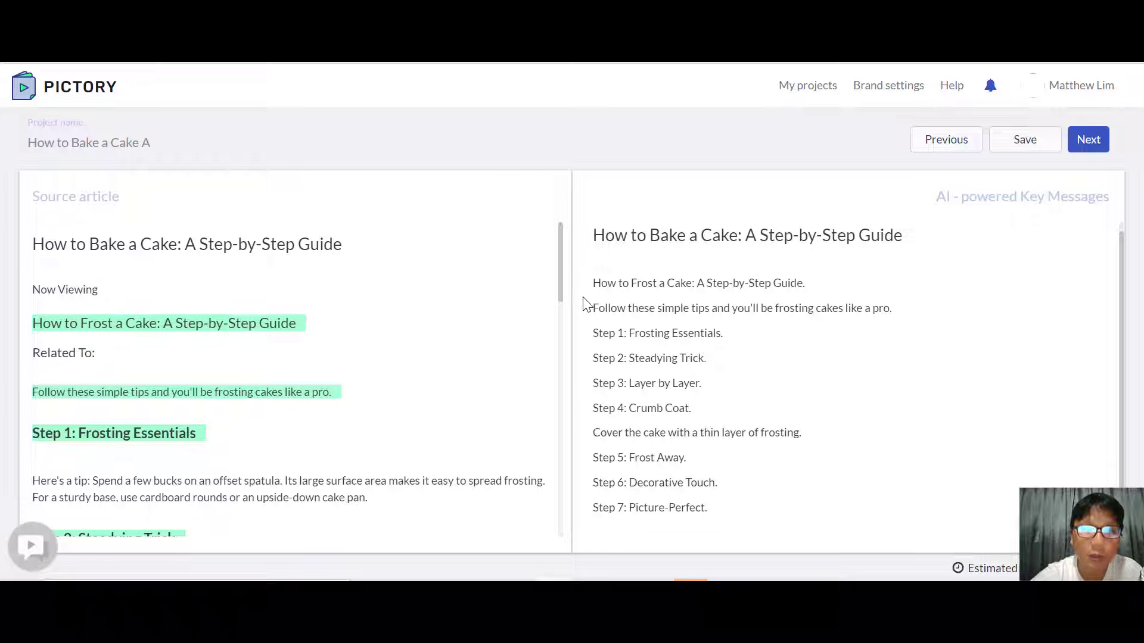
Step: Accept the key messages and create the video storyboard in the 16:9 Landscape aspect ratio
{"action": "left_click_drag", "start_coordinate": [563, 300], "coordinate": [567, 417]}
{"action": "left_click", "coordinate": [451, 367]}
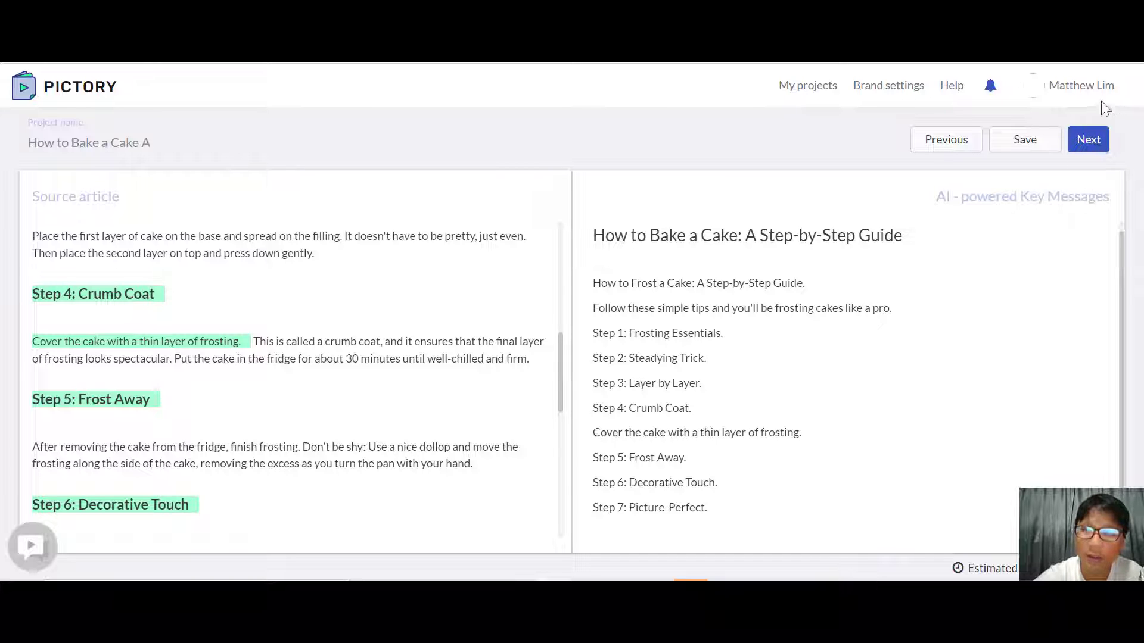
{"action": "left_click", "coordinate": [1088, 140]}
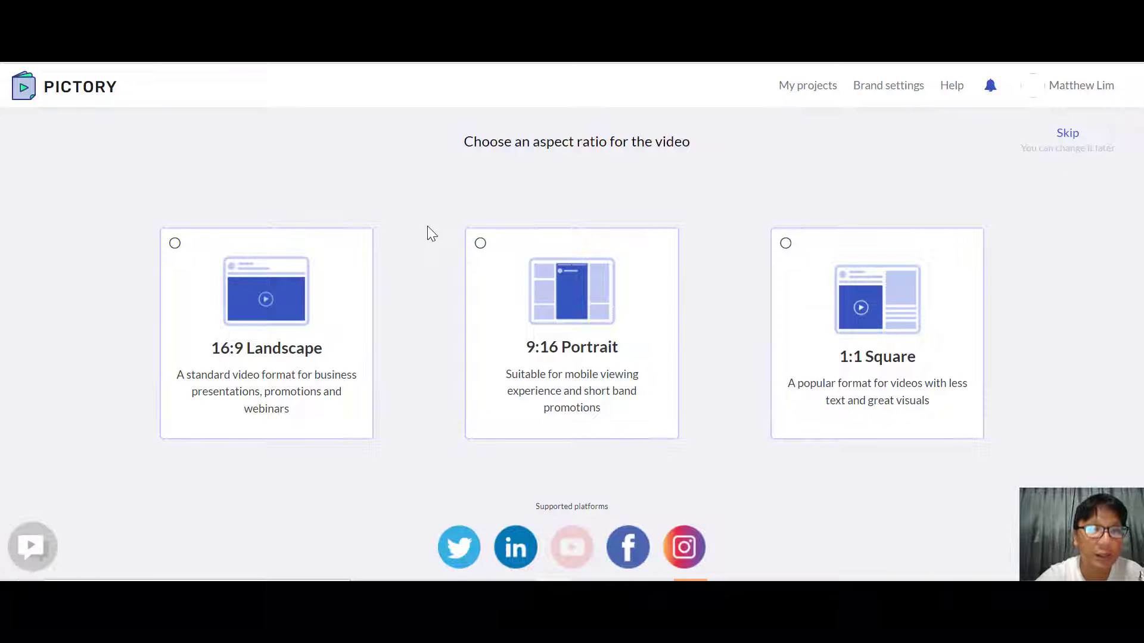
{"action": "left_click", "coordinate": [252, 343]}
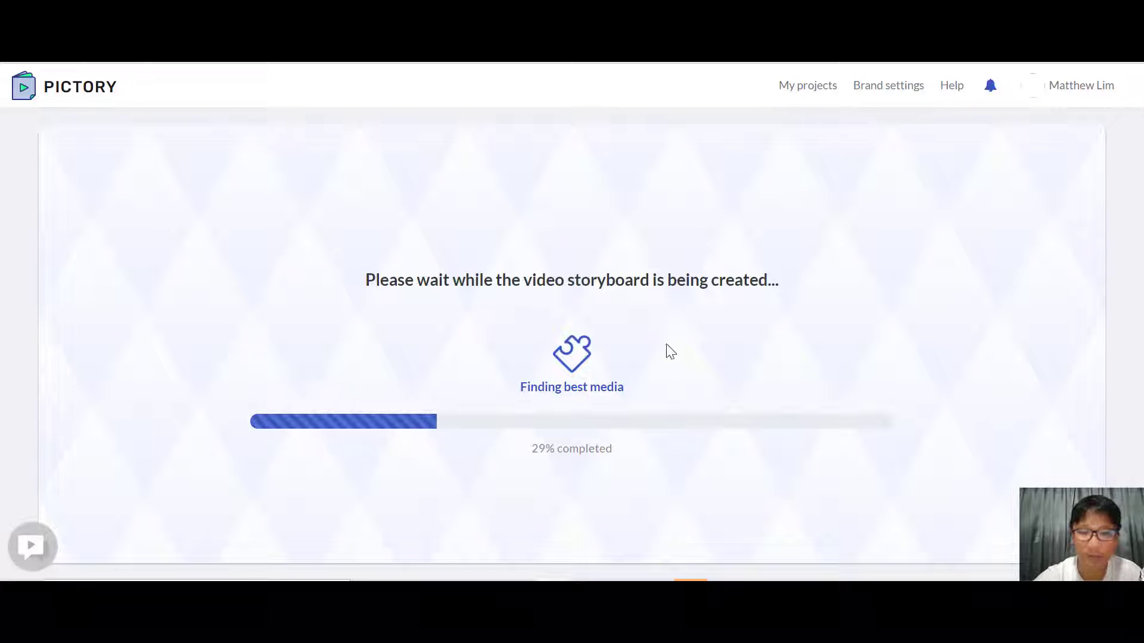
{"action": "left_click", "coordinate": [725, 590]}
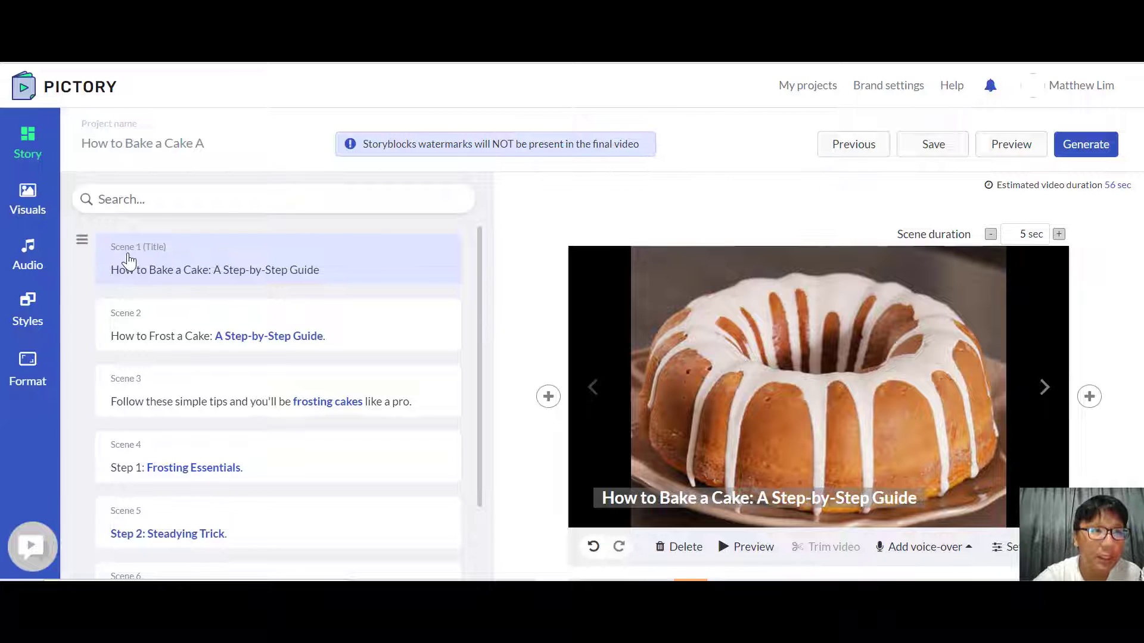
Step: Replace the Scene 1 title visual with the library picture of a chocolate cake being frosted
{"action": "left_click", "coordinate": [23, 205]}
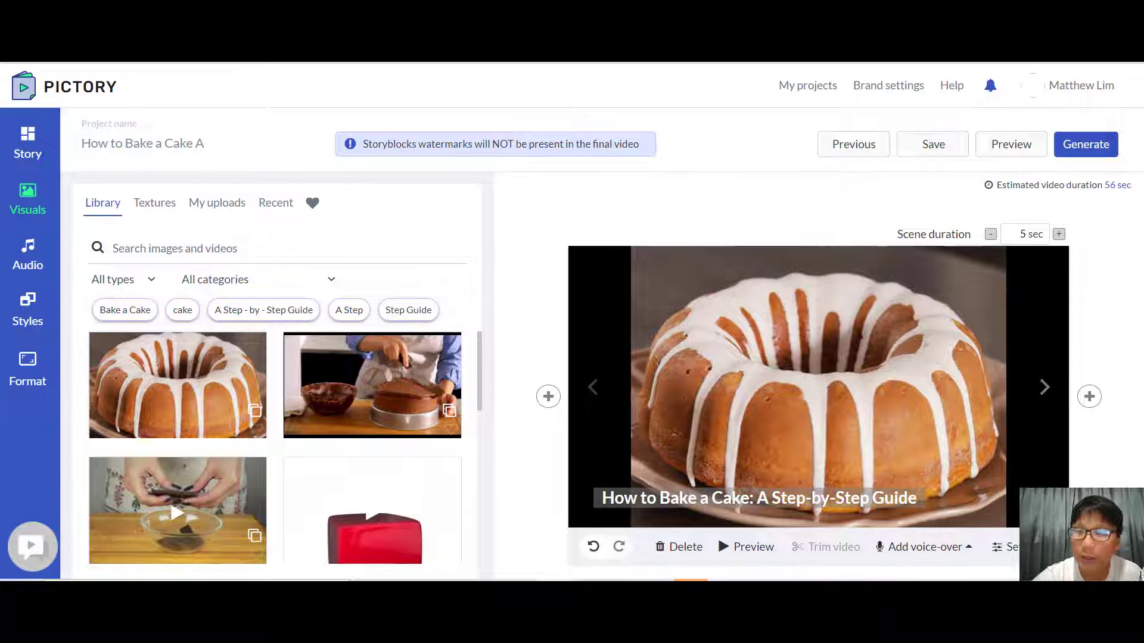
{"action": "scroll", "coordinate": [601, 345], "scroll_direction": "down", "scroll_amount": 2}
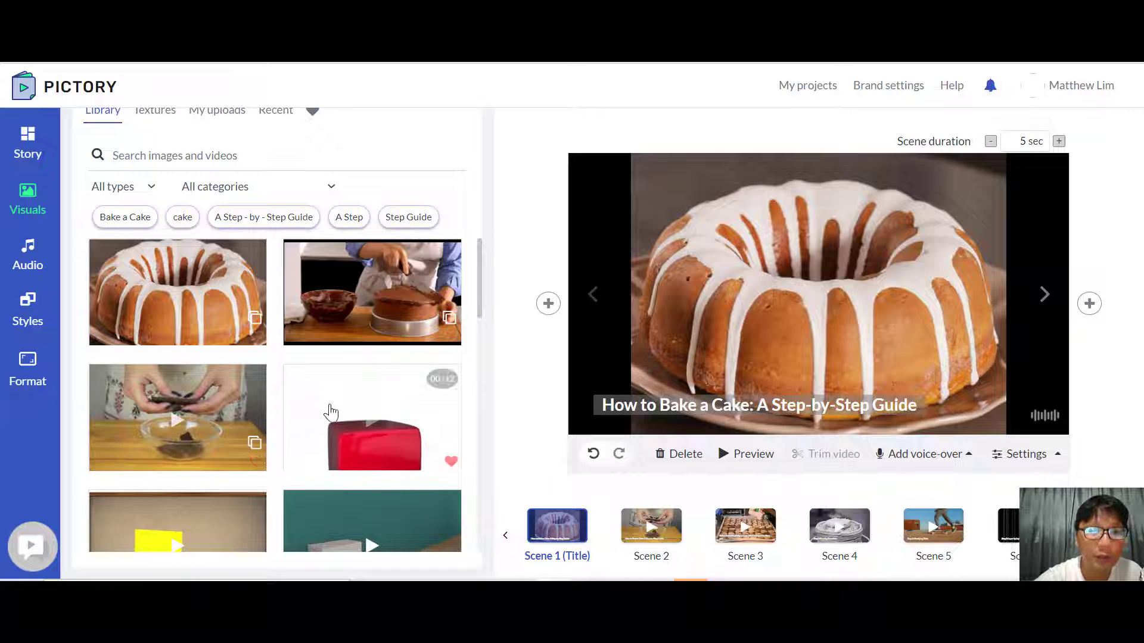
{"action": "left_click", "coordinate": [420, 284]}
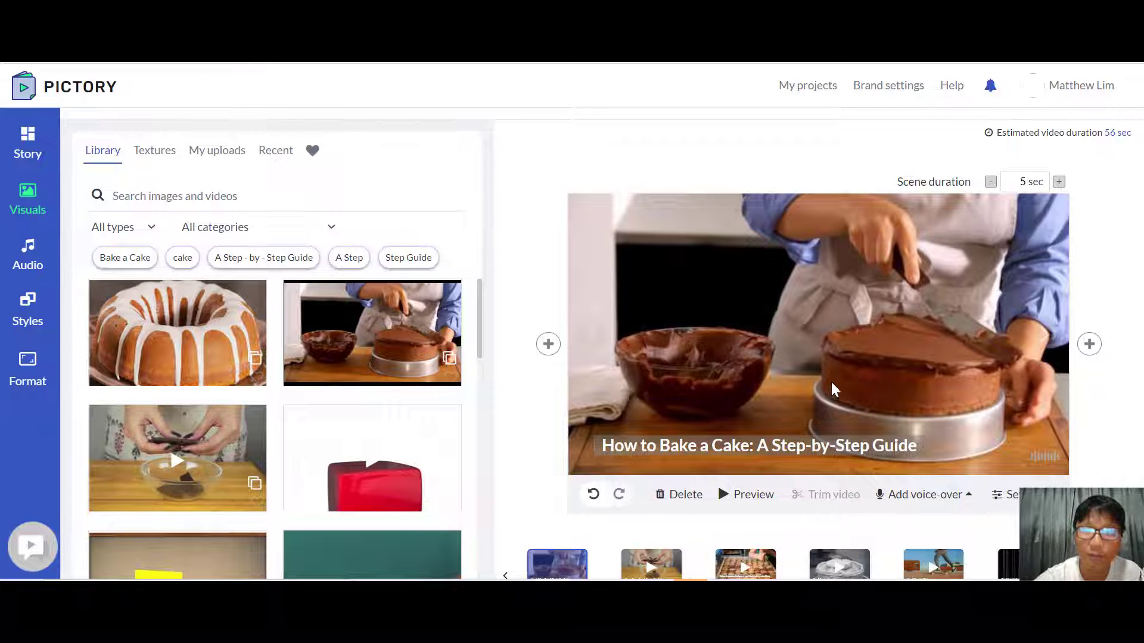
Step: Go to Scene 2 and insert a new Text & Visuals scene after it
{"action": "scroll", "coordinate": [602, 345], "scroll_direction": "down", "scroll_amount": 1}
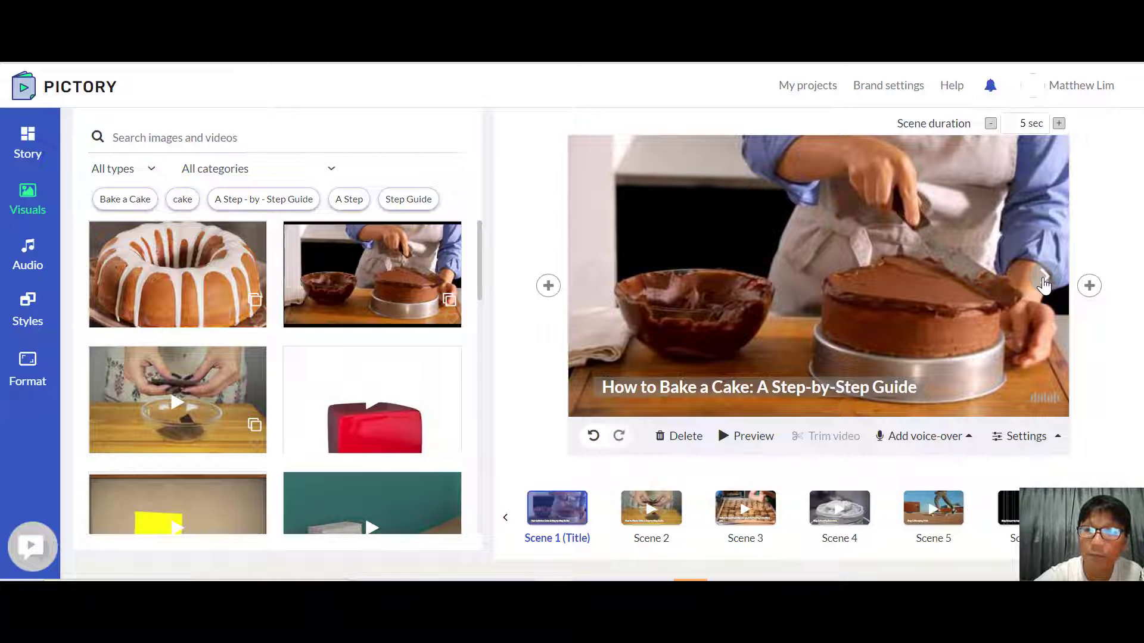
{"action": "left_click", "coordinate": [1043, 280]}
{"action": "scroll", "coordinate": [1037, 298], "scroll_direction": "up", "scroll_amount": 1}
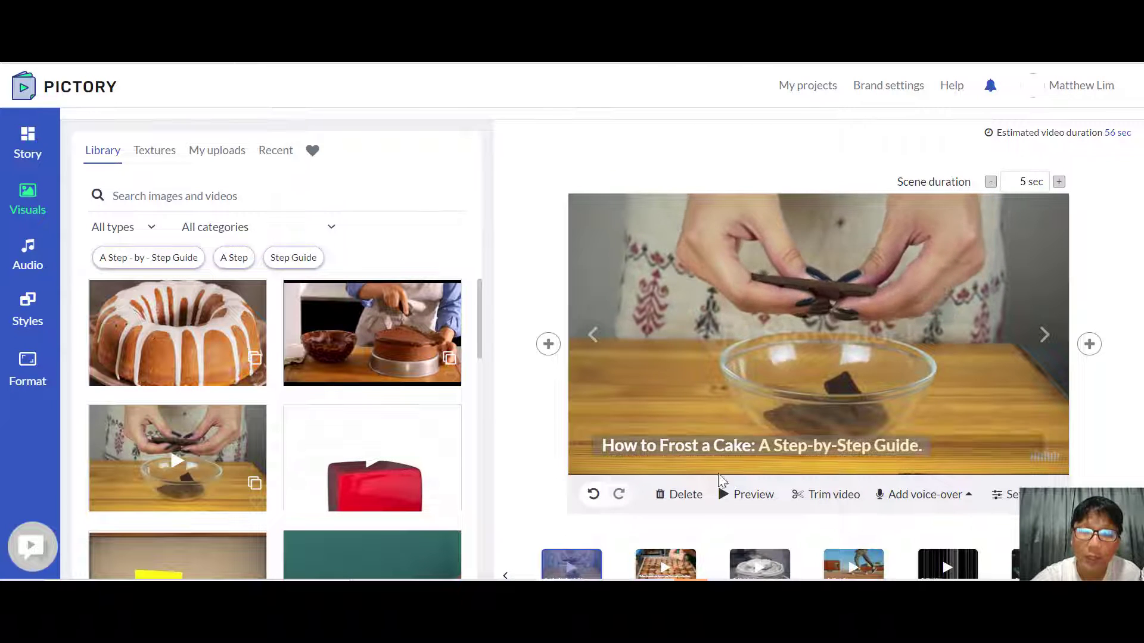
{"action": "left_click", "coordinate": [1089, 344]}
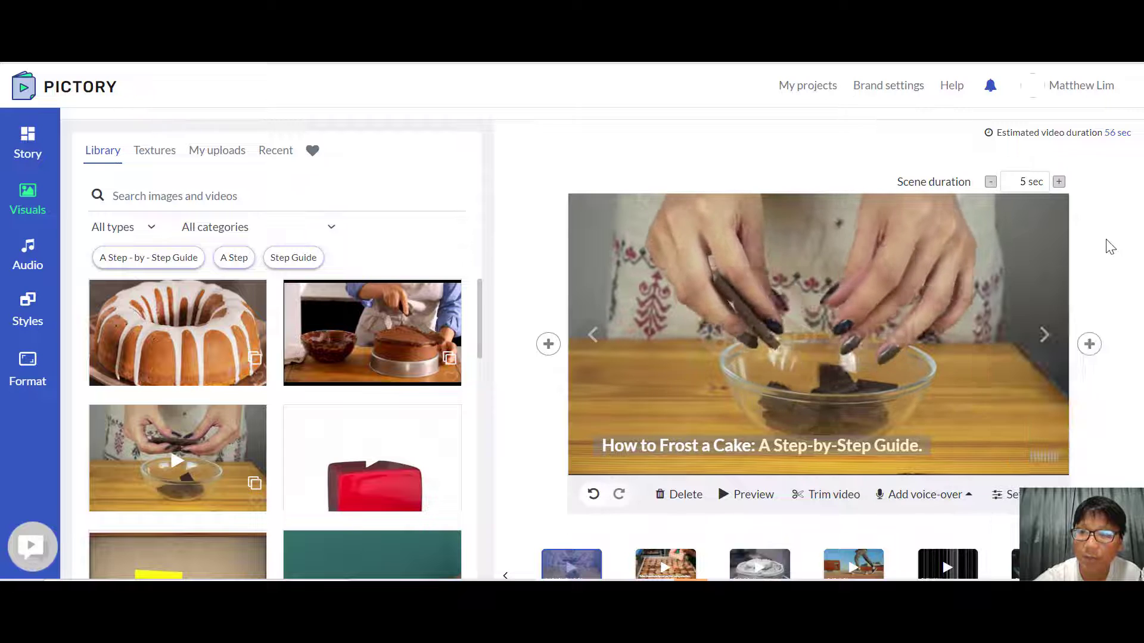
{"action": "mouse_move", "coordinate": [1099, 344]}
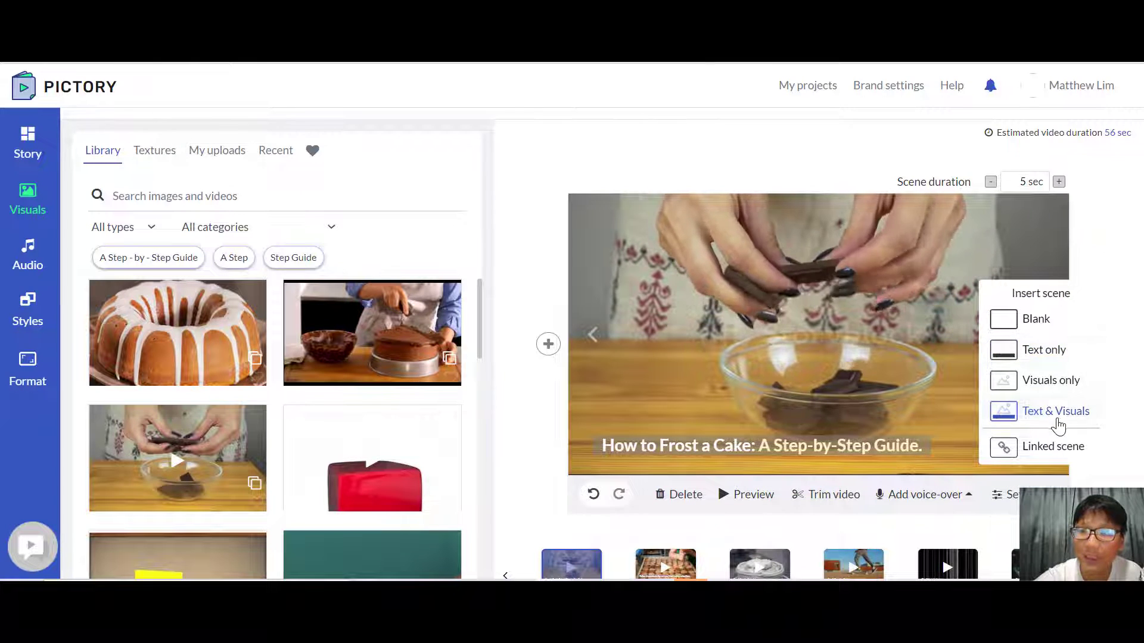
{"action": "left_click", "coordinate": [1053, 412]}
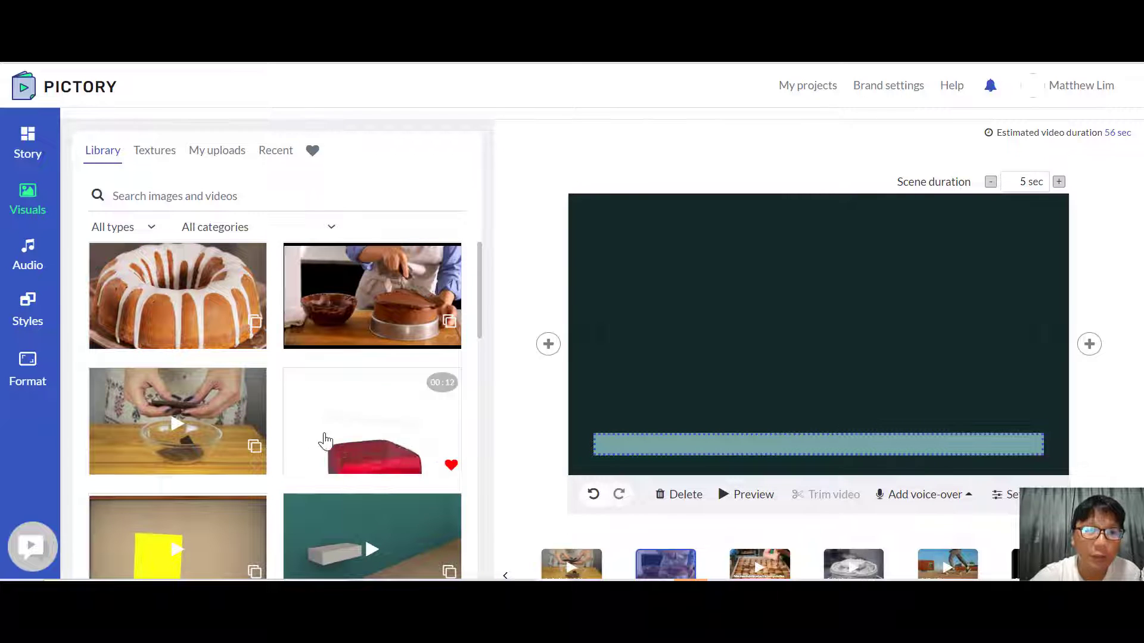
Step: Give the new scene the clip of hands breaking chocolate into a bowl and the text "How To Bake A Cake"
{"action": "left_click", "coordinate": [238, 417]}
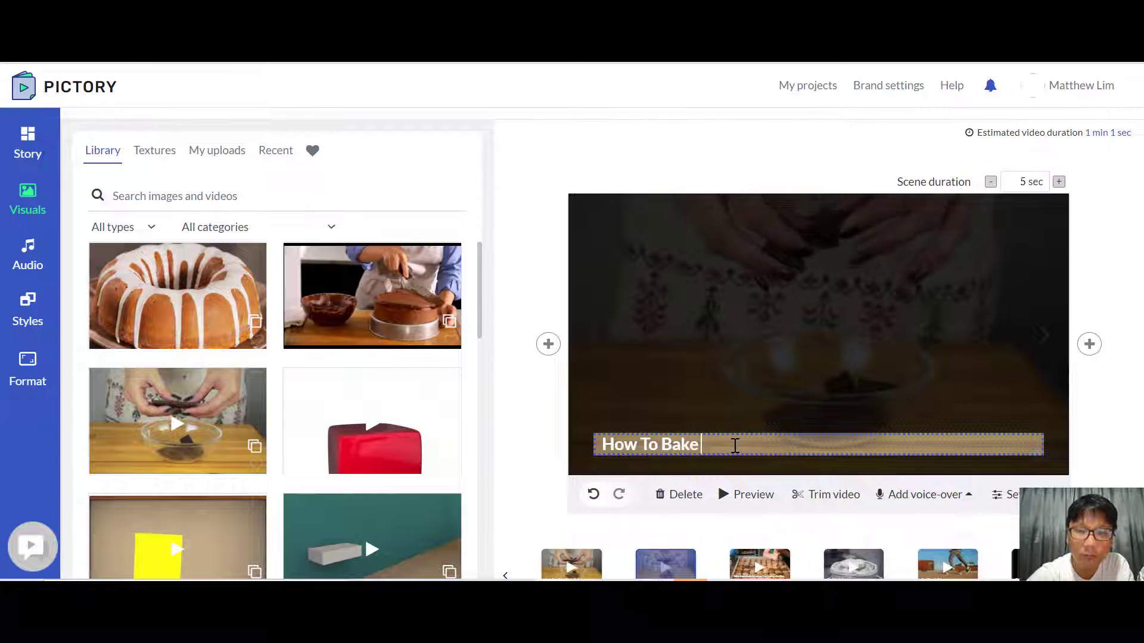
{"action": "type", "text": "A Cake"}
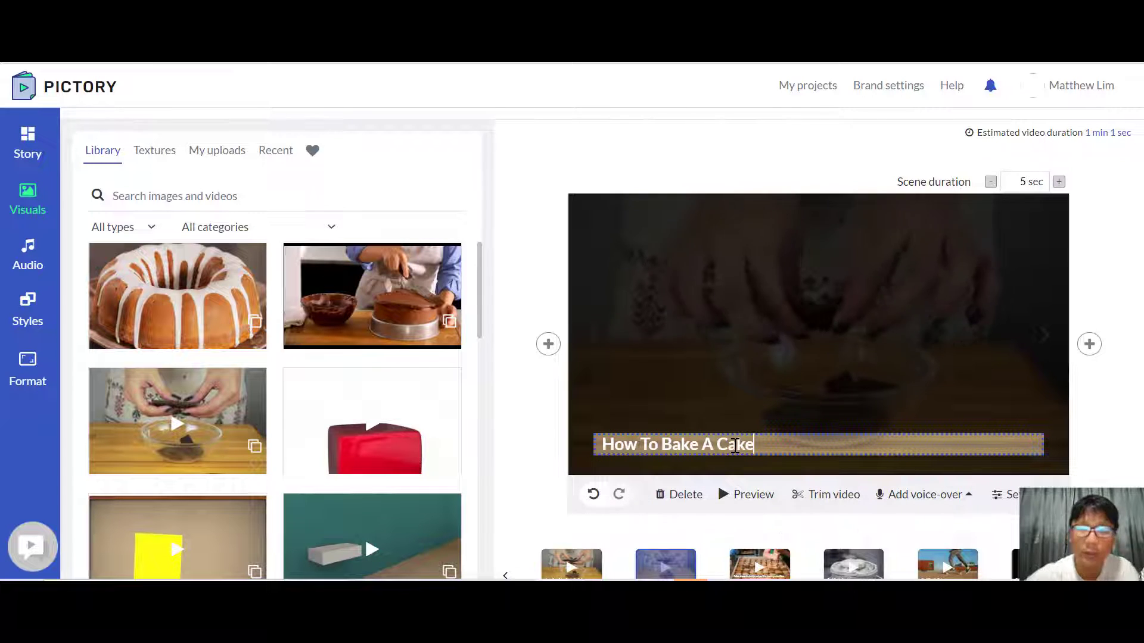
{"action": "left_click", "coordinate": [1127, 405]}
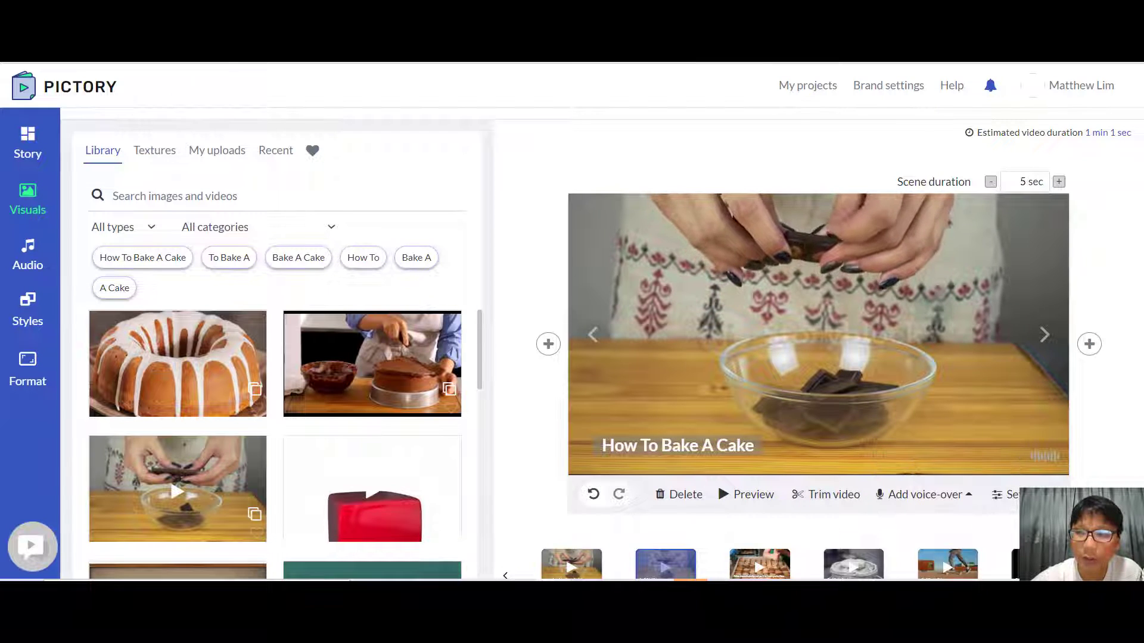
{"action": "scroll", "coordinate": [775, 476], "scroll_direction": "down", "scroll_amount": 1}
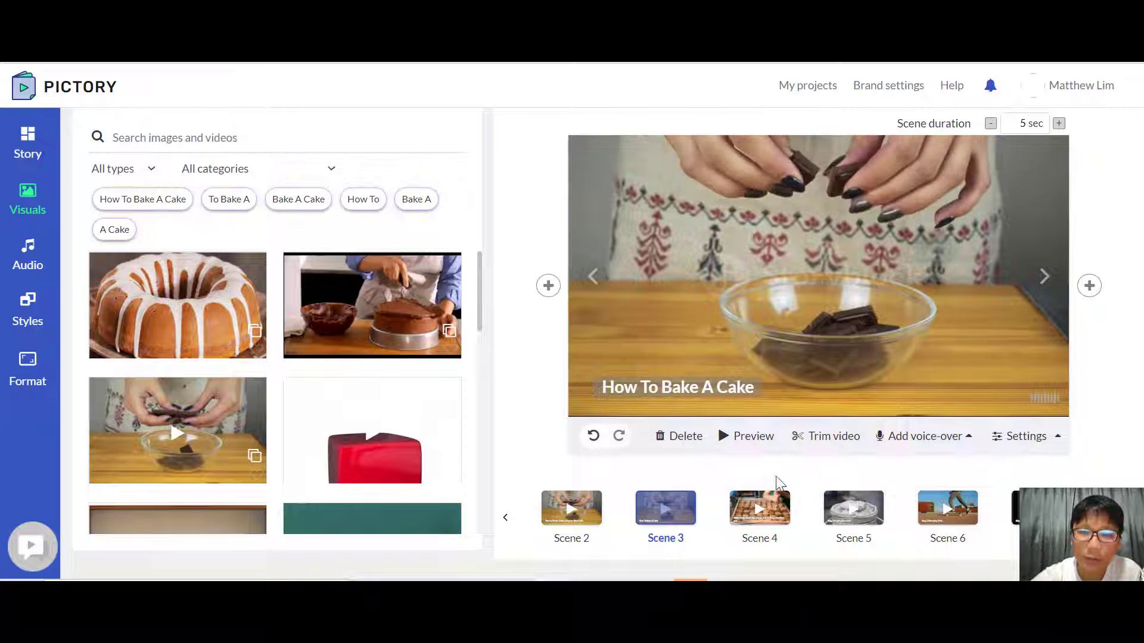
{"action": "left_click", "coordinate": [588, 511]}
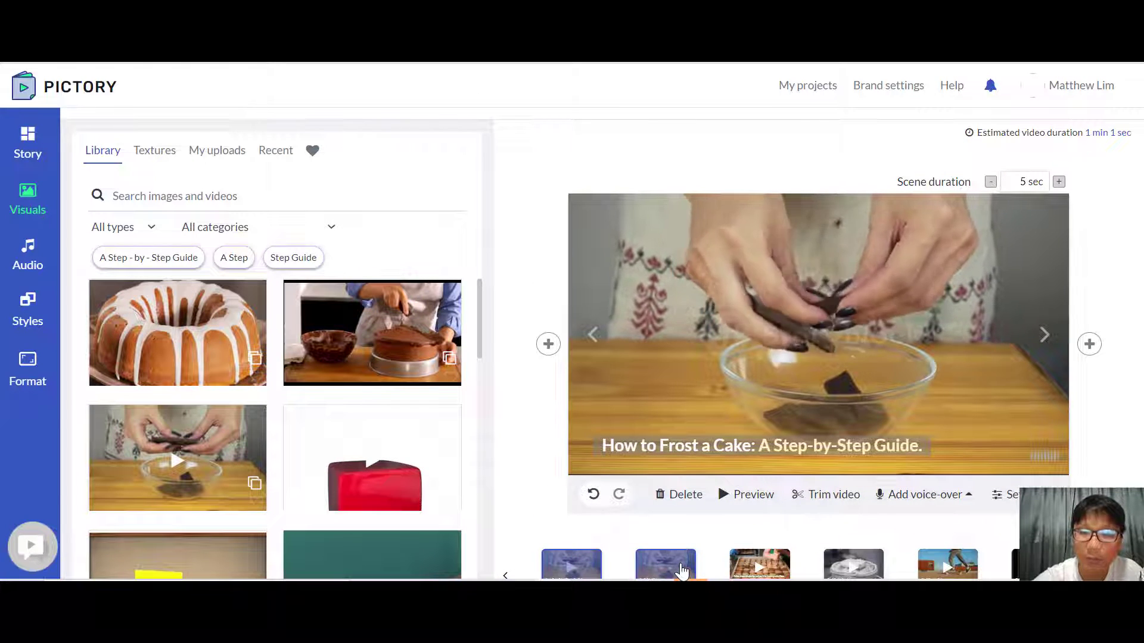
{"action": "left_click", "coordinate": [682, 571]}
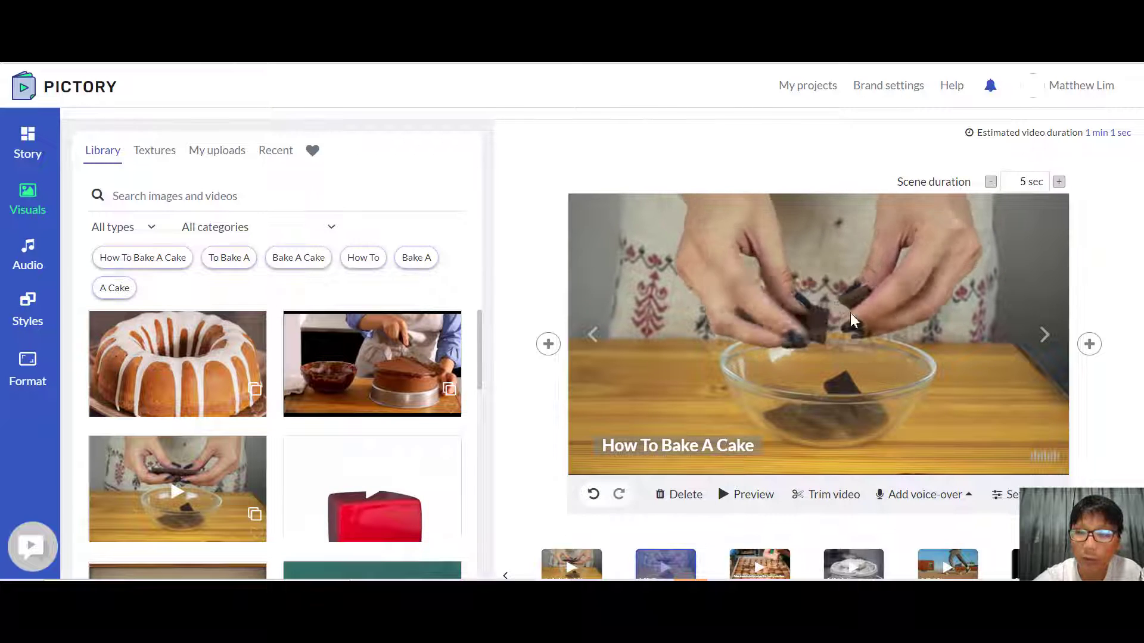
{"action": "left_click", "coordinate": [1100, 347]}
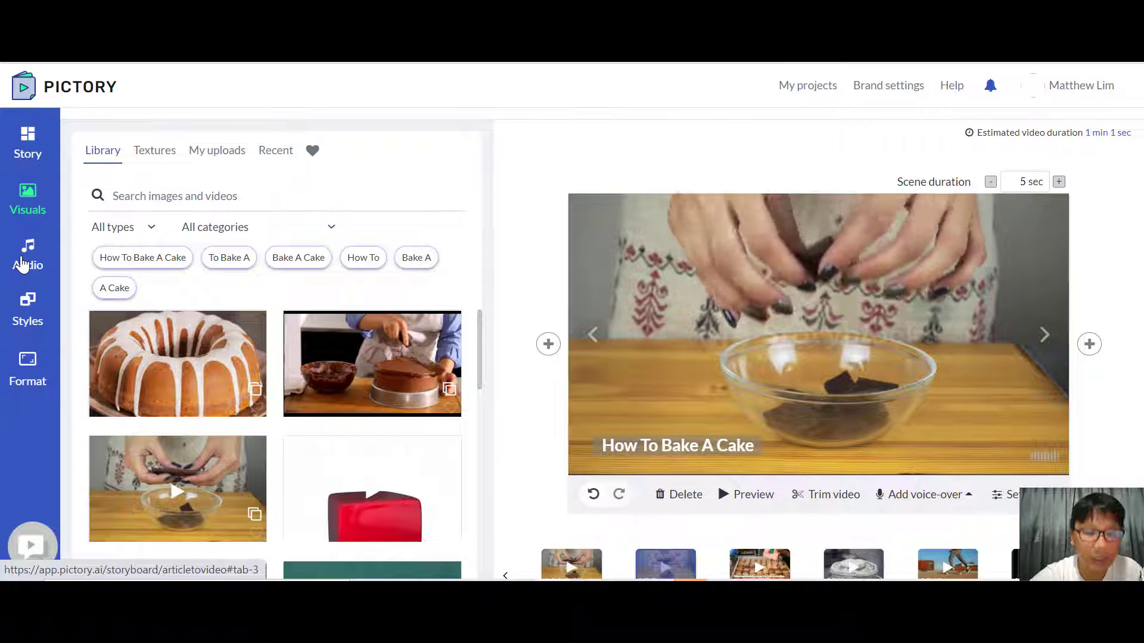
Step: Apply the US English male voice Matthew as the video's voice-over
{"action": "left_click", "coordinate": [22, 263]}
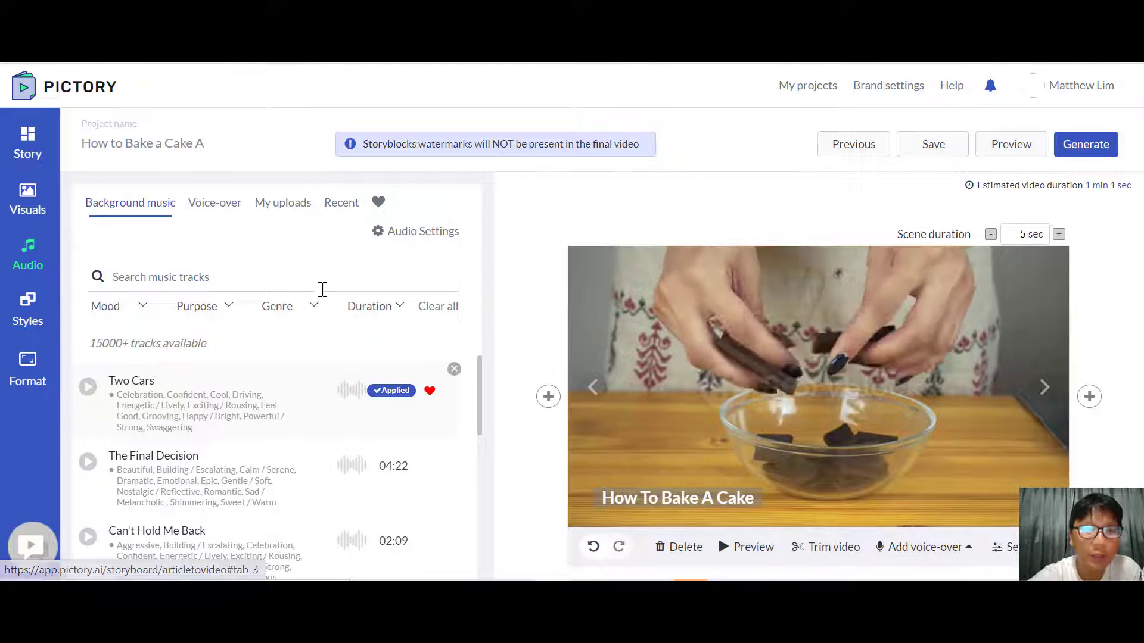
{"action": "left_click_drag", "start_coordinate": [478, 373], "coordinate": [478, 340]}
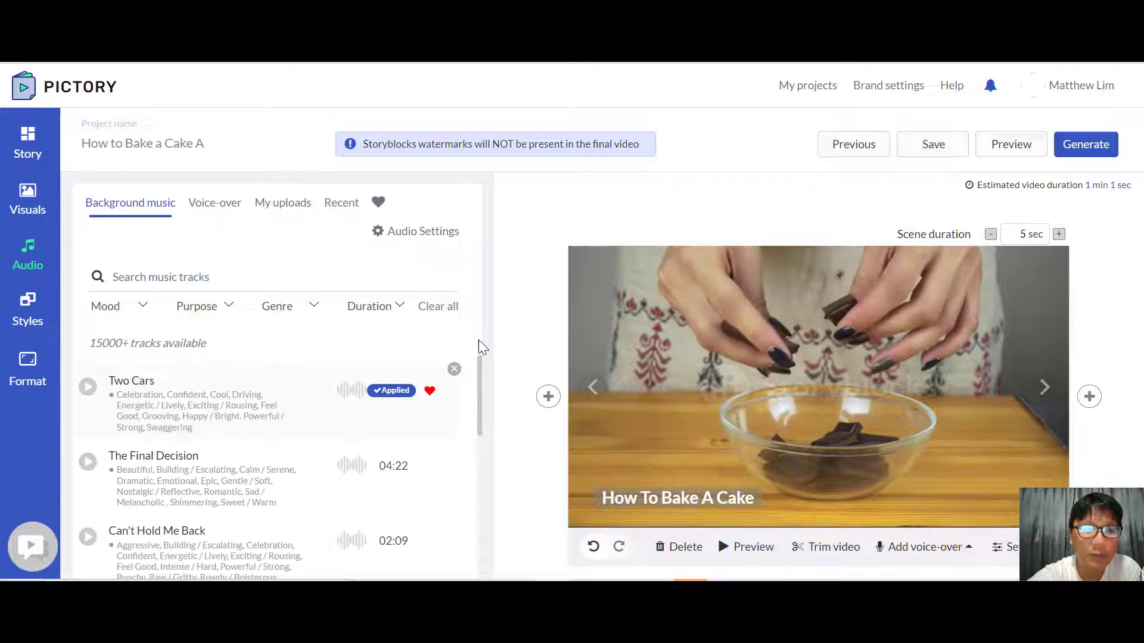
{"action": "left_click", "coordinate": [212, 210]}
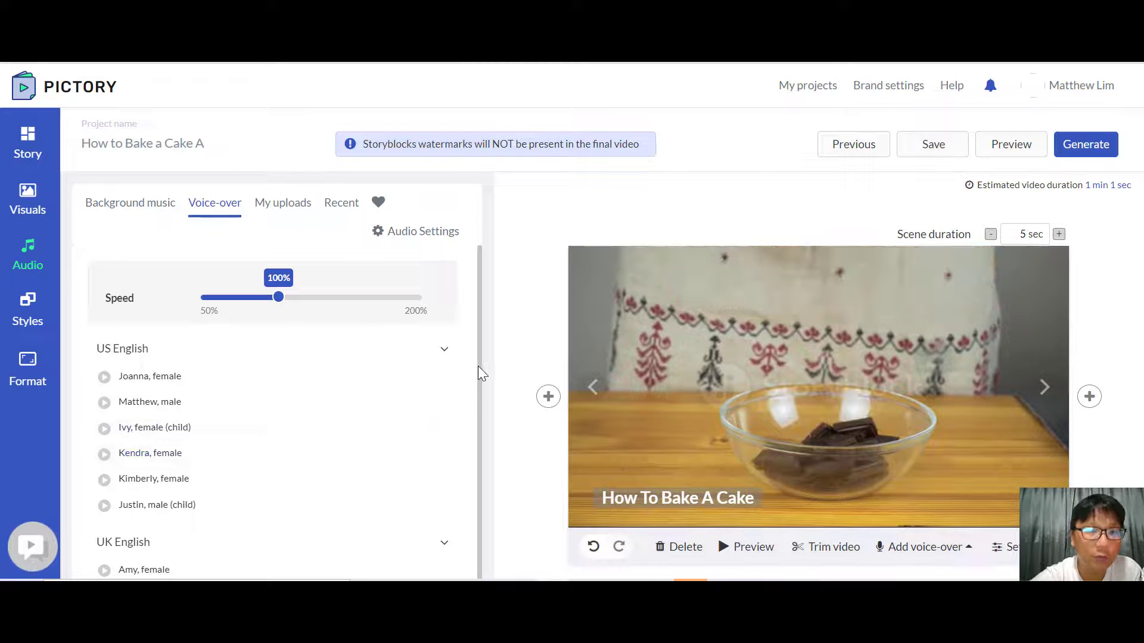
{"action": "left_click_drag", "start_coordinate": [478, 367], "coordinate": [484, 482]}
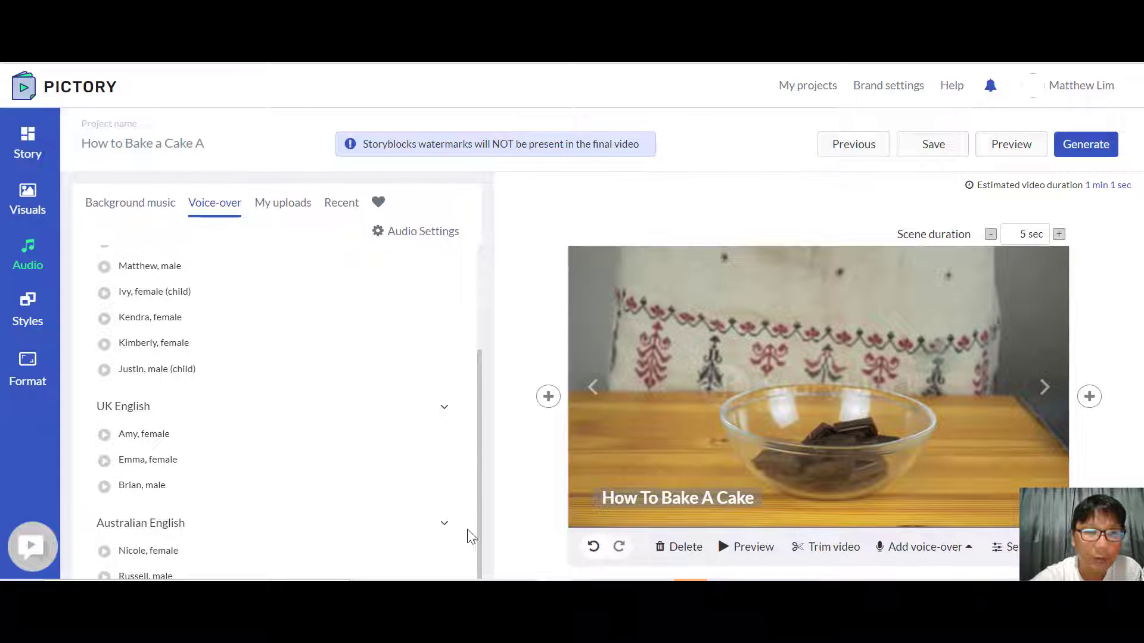
{"action": "left_click_drag", "start_coordinate": [477, 380], "coordinate": [478, 269]}
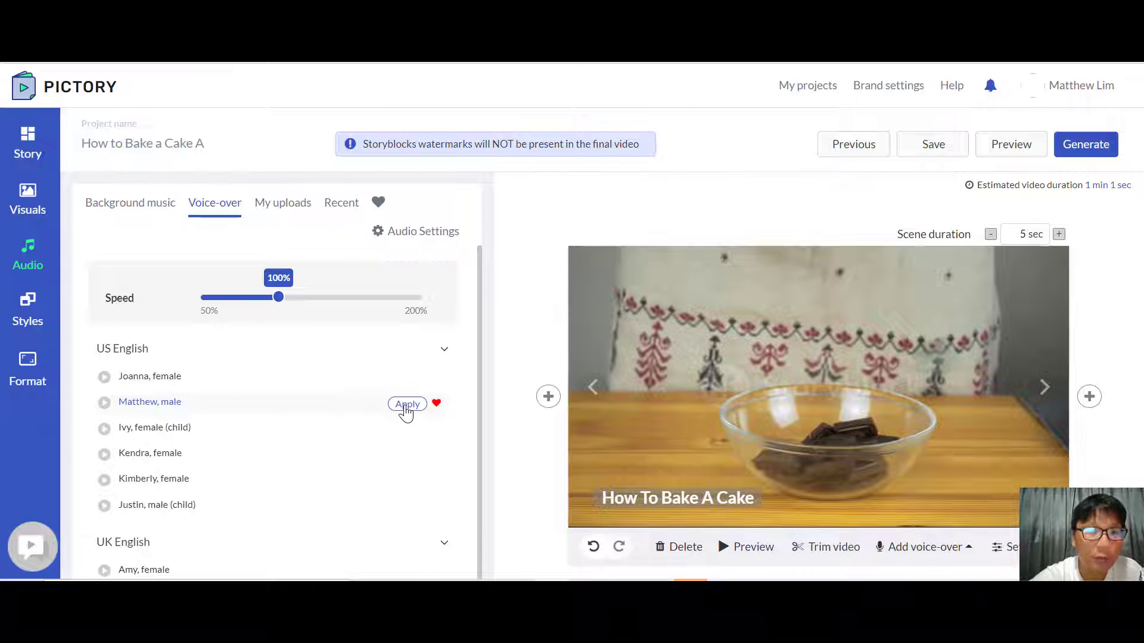
{"action": "left_click", "coordinate": [407, 405]}
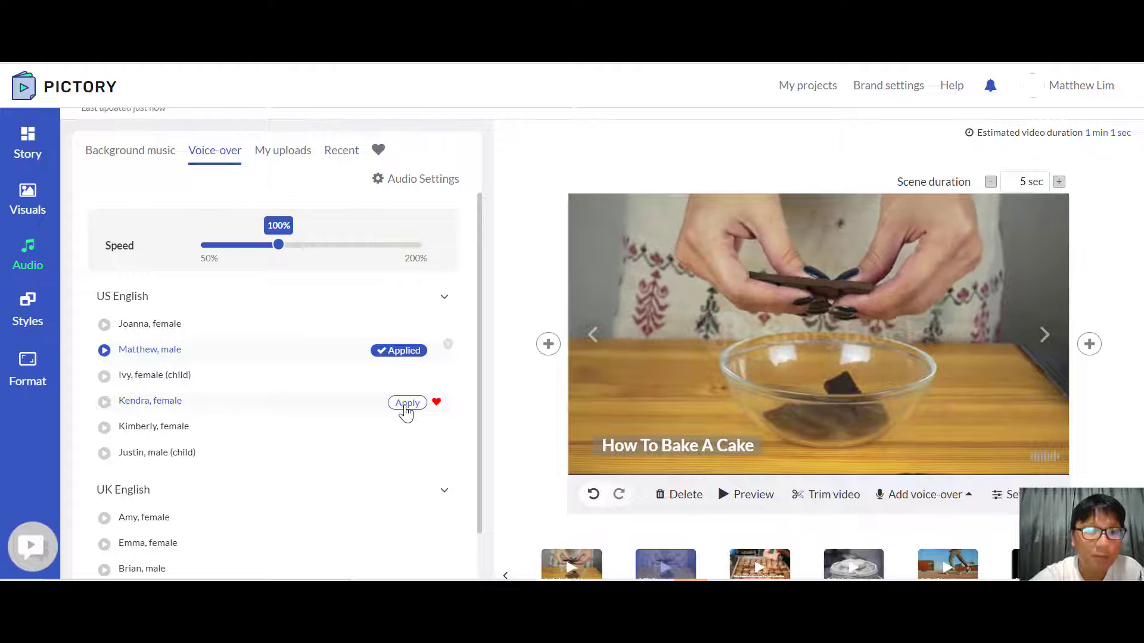
Step: Set the background music volume to 0% and view the uploaded voice-over files
{"action": "left_click", "coordinate": [422, 181]}
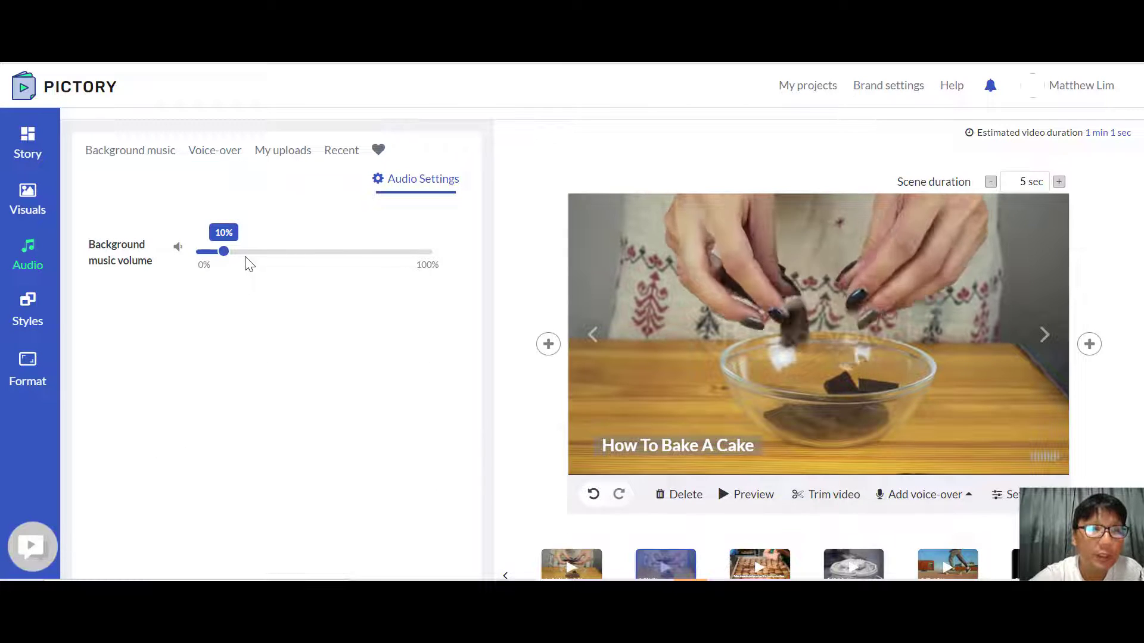
{"action": "left_click_drag", "start_coordinate": [224, 257], "coordinate": [182, 260]}
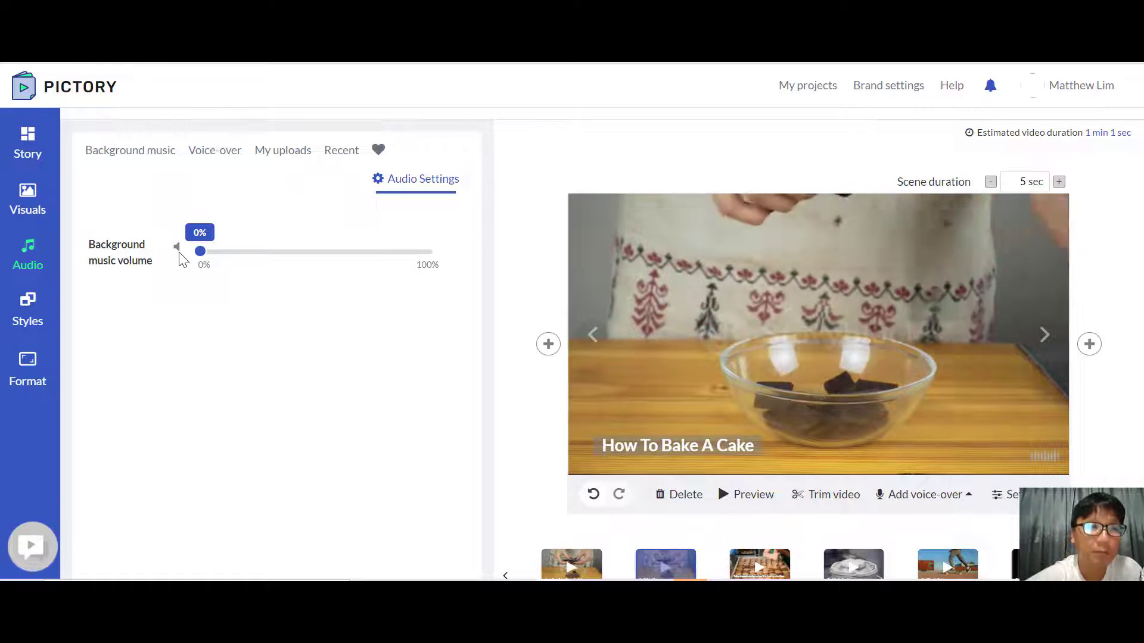
{"action": "left_click", "coordinate": [290, 158]}
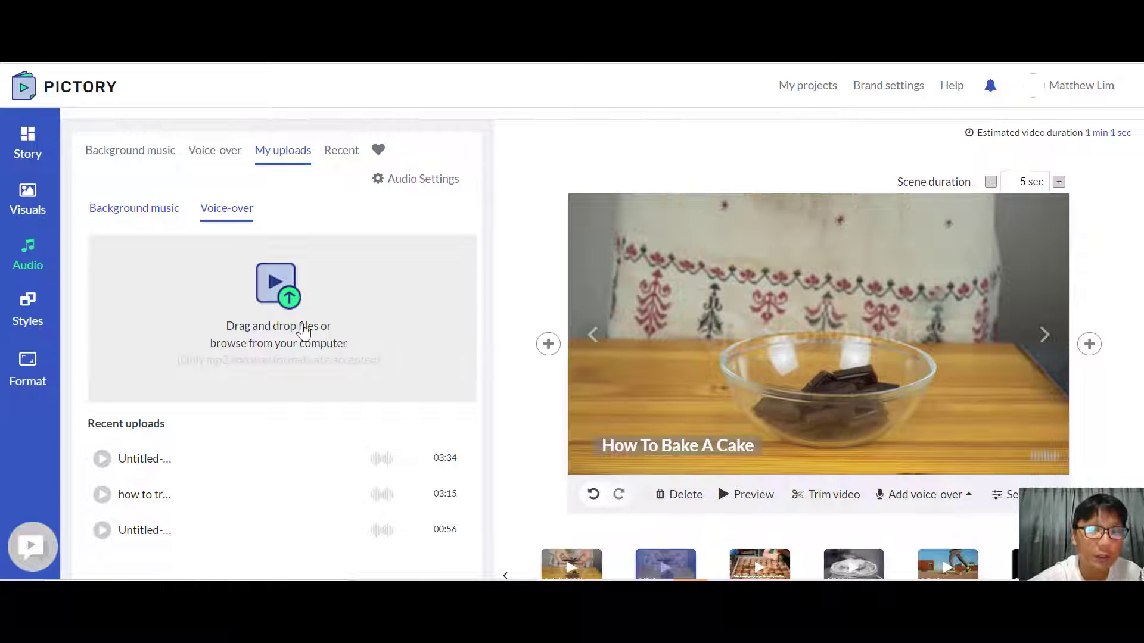
Step: Set the "How To Bake A Cake" caption's text colour to red C12121 and its background colour to green 19D72A
{"action": "left_click", "coordinate": [34, 320]}
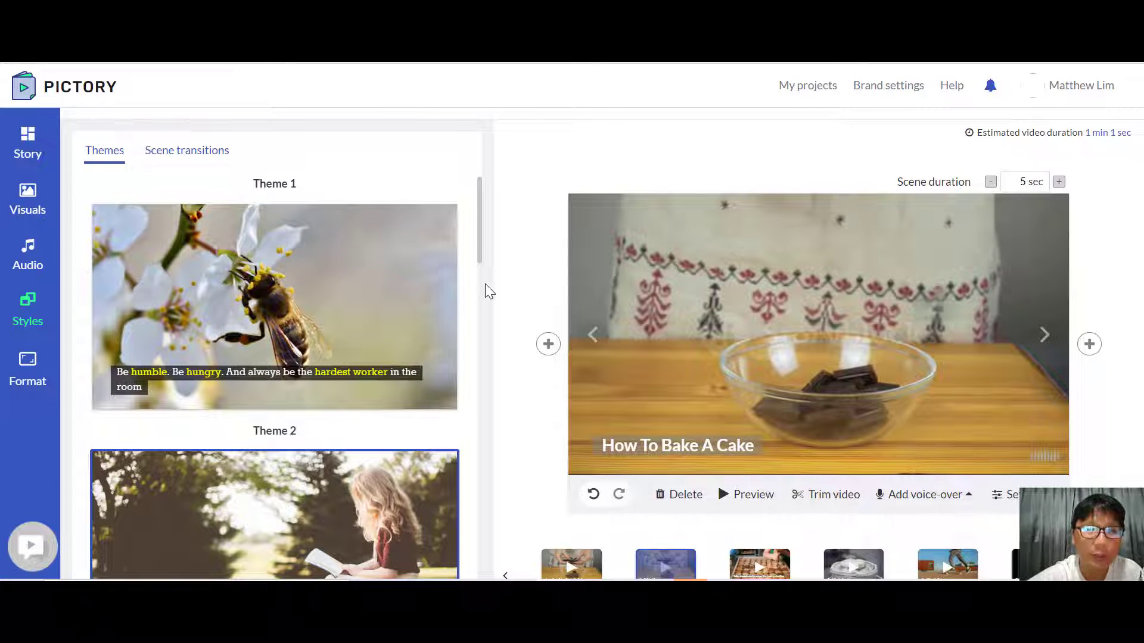
{"action": "left_click_drag", "start_coordinate": [480, 245], "coordinate": [490, 205]}
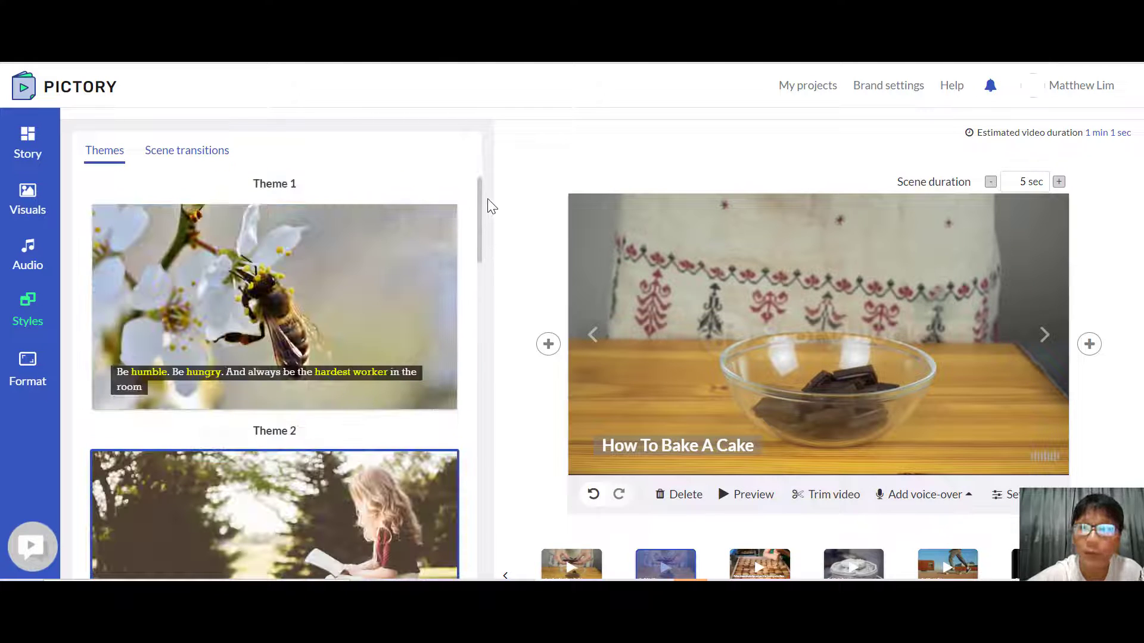
{"action": "left_click", "coordinate": [682, 448]}
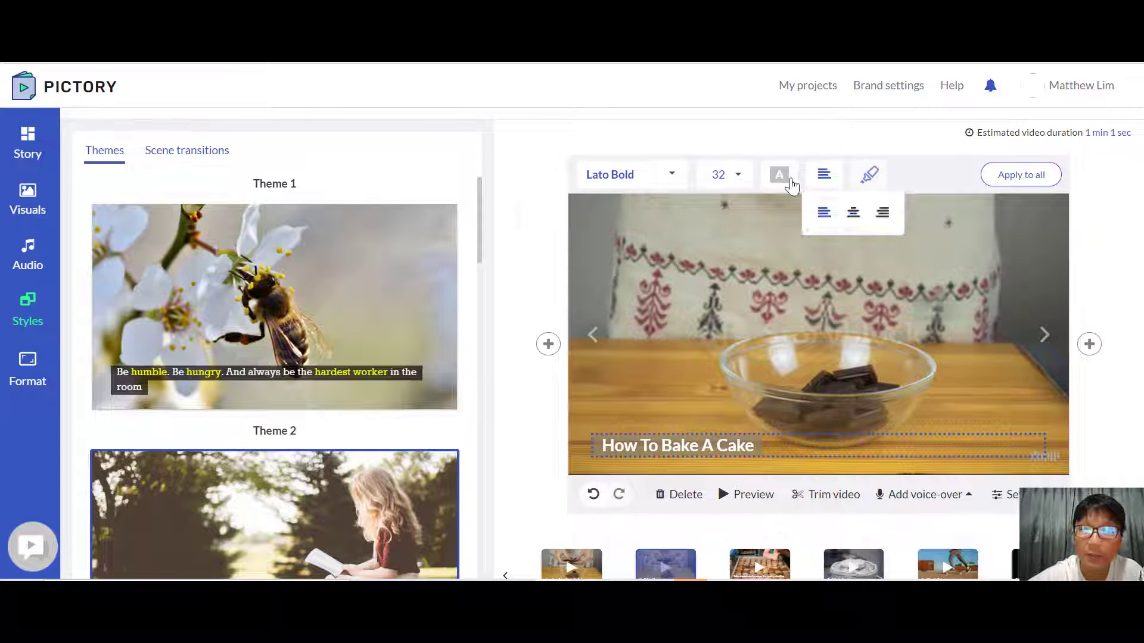
{"action": "left_click", "coordinate": [780, 178]}
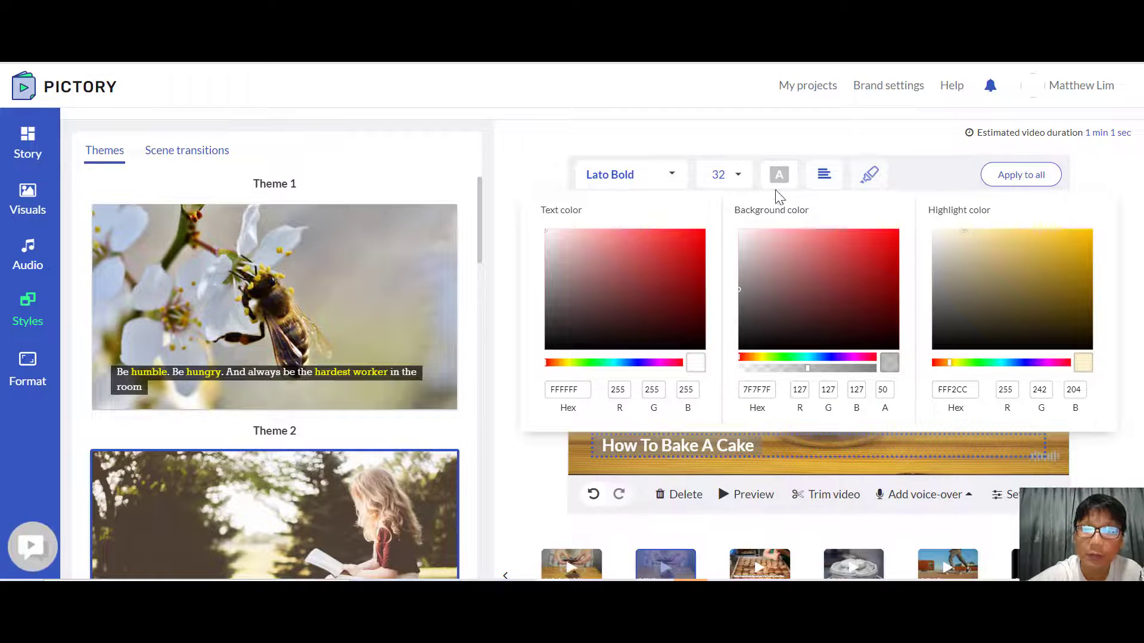
{"action": "left_click", "coordinate": [678, 259]}
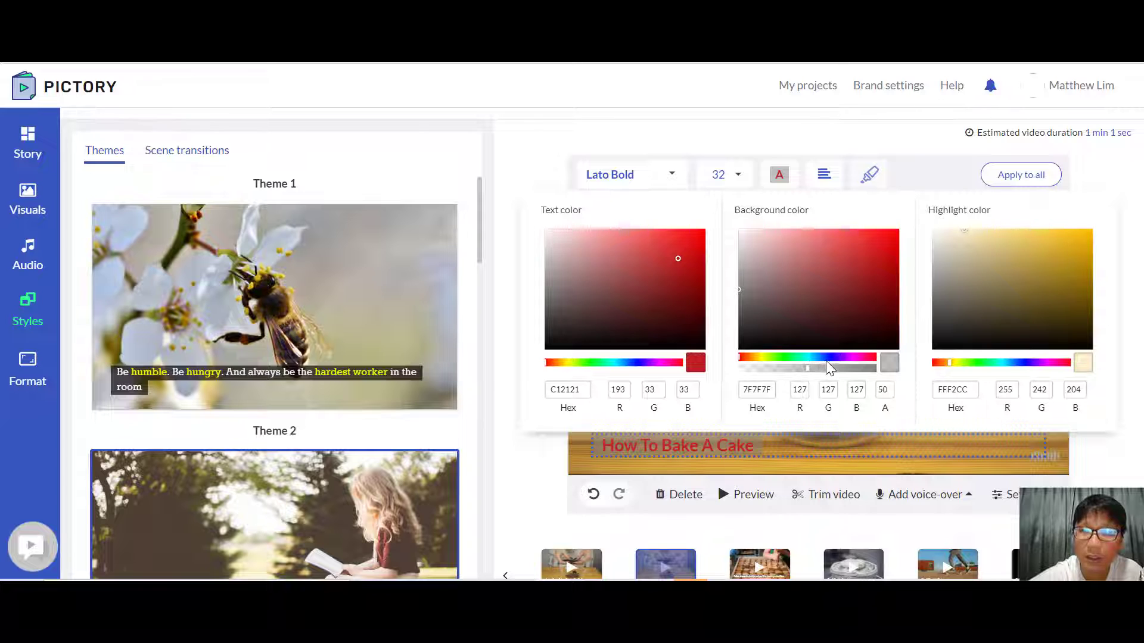
{"action": "left_click", "coordinate": [788, 358]}
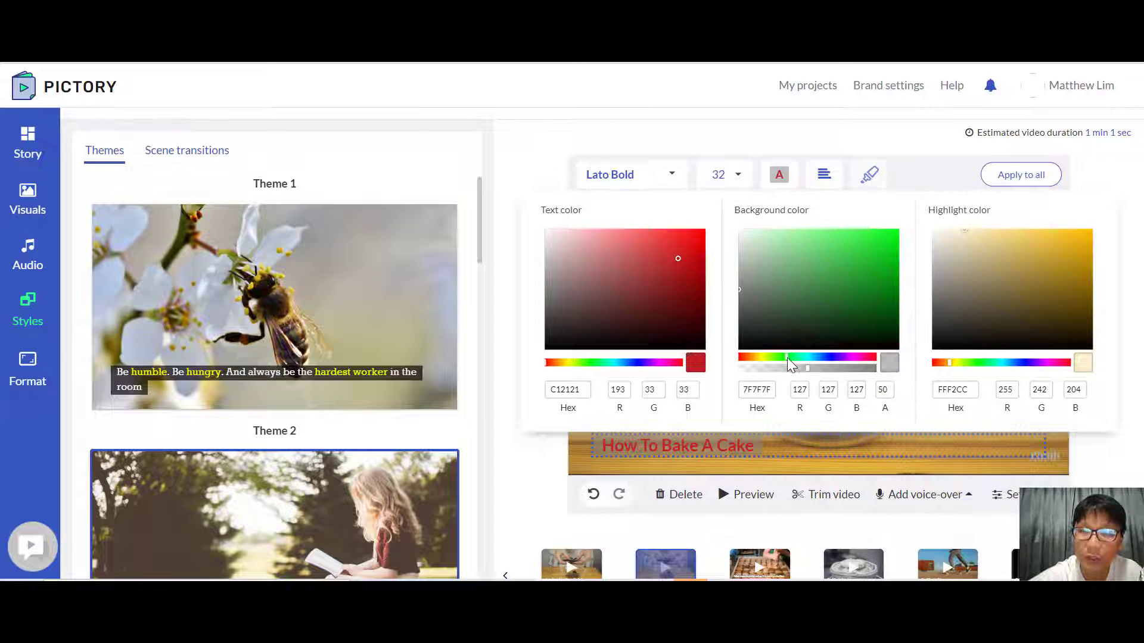
{"action": "left_click", "coordinate": [881, 248]}
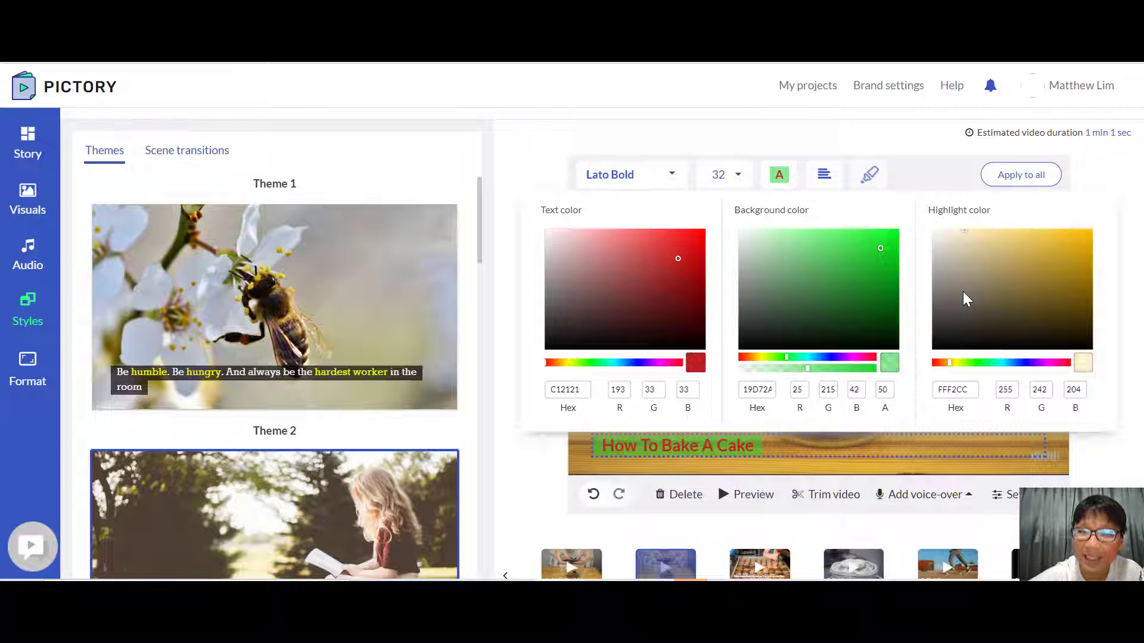
Step: Set the caption's highlight colour to blue 283DDE and apply the caption style to all scenes
{"action": "left_click", "coordinate": [1022, 364]}
{"action": "left_click", "coordinate": [1064, 246]}
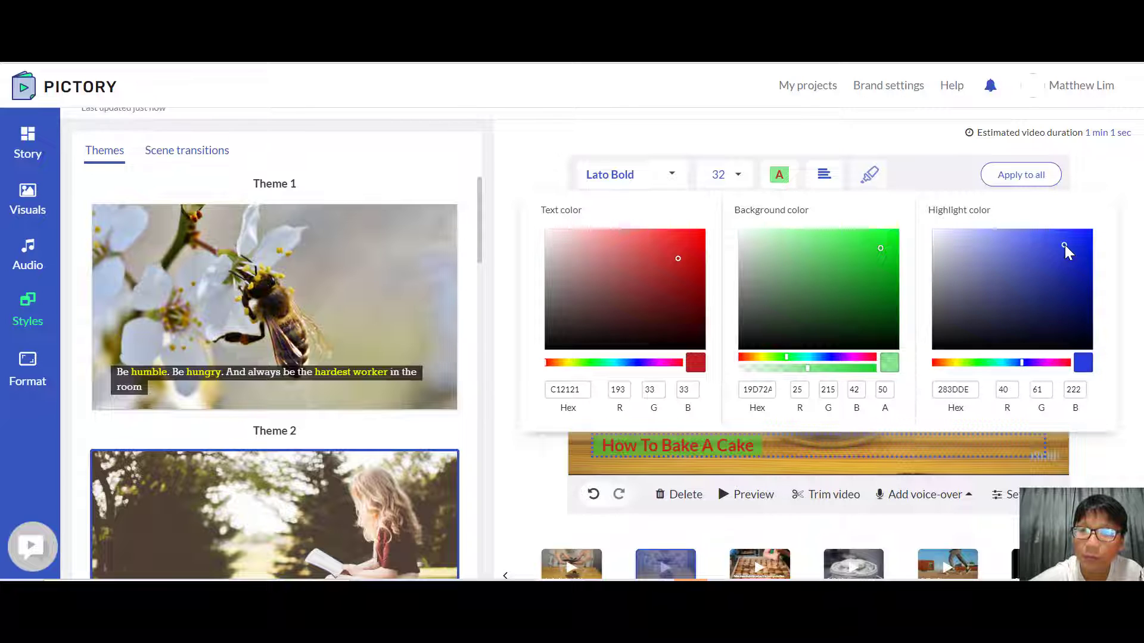
{"action": "left_click", "coordinate": [967, 149]}
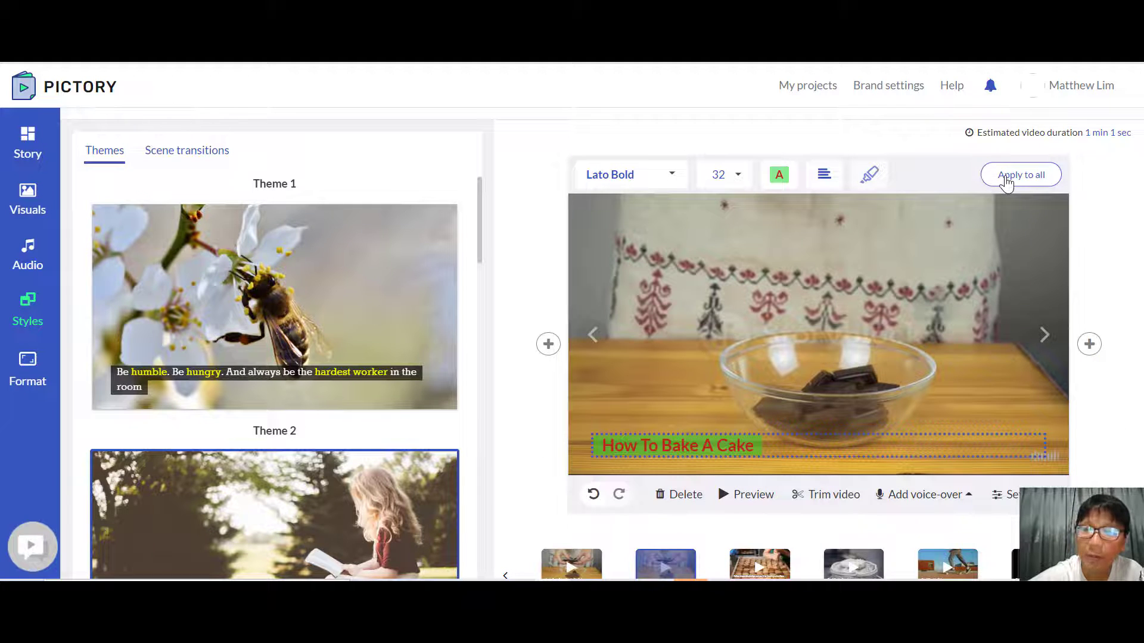
{"action": "left_click", "coordinate": [1026, 176]}
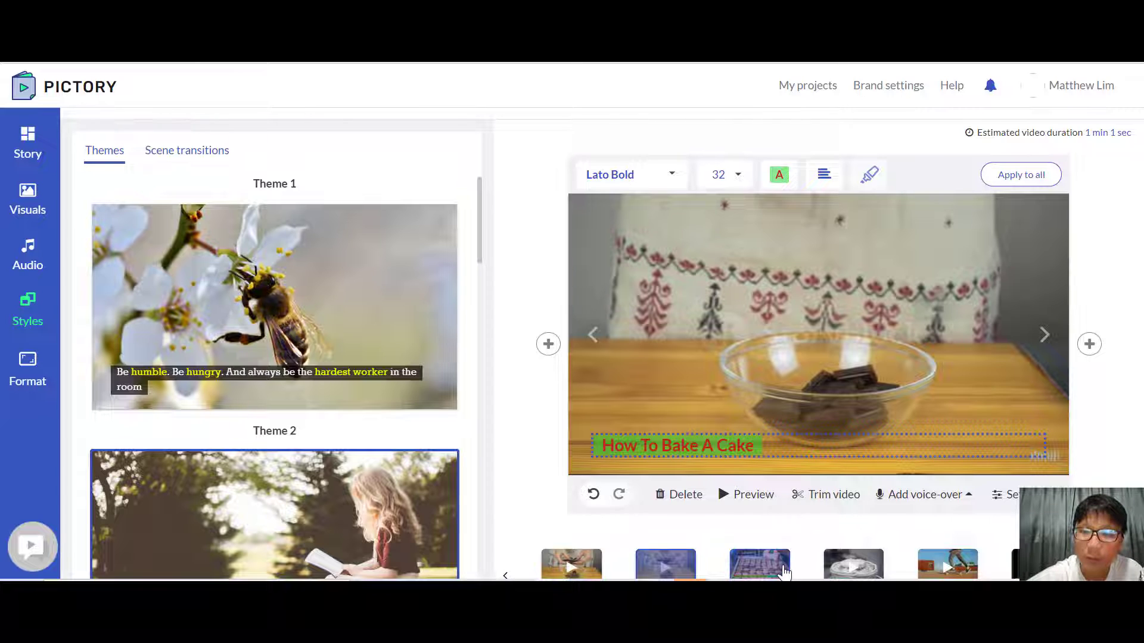
Step: Go to the scene about frosting cakes like a pro and set its caption background colour to dark grey 1B1B1C
{"action": "left_click", "coordinate": [784, 571]}
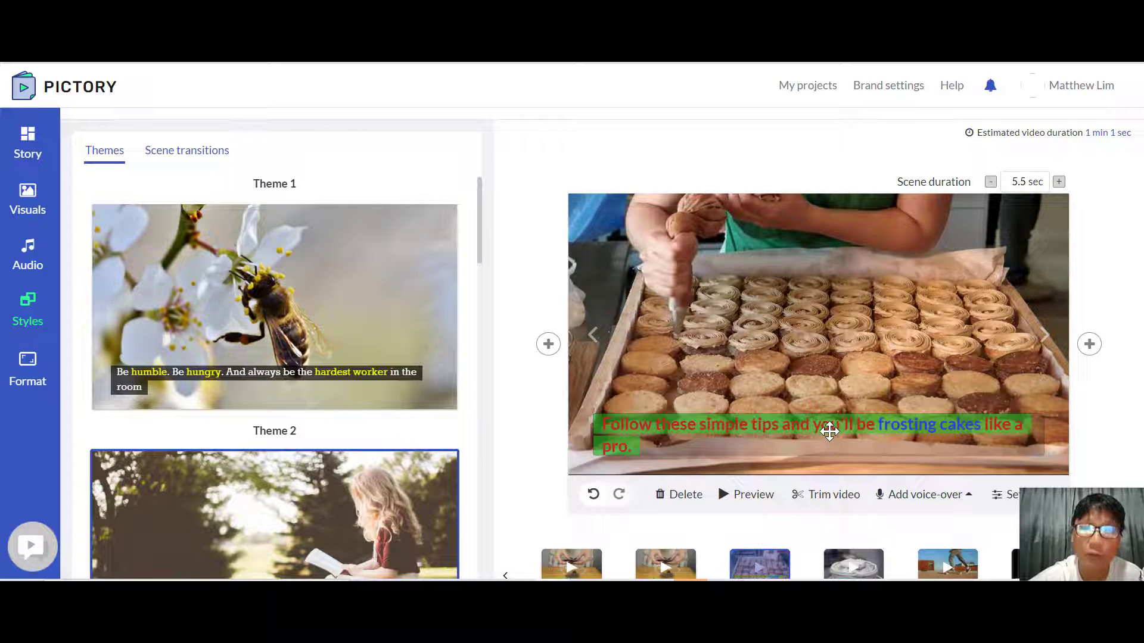
{"action": "left_click", "coordinate": [684, 425]}
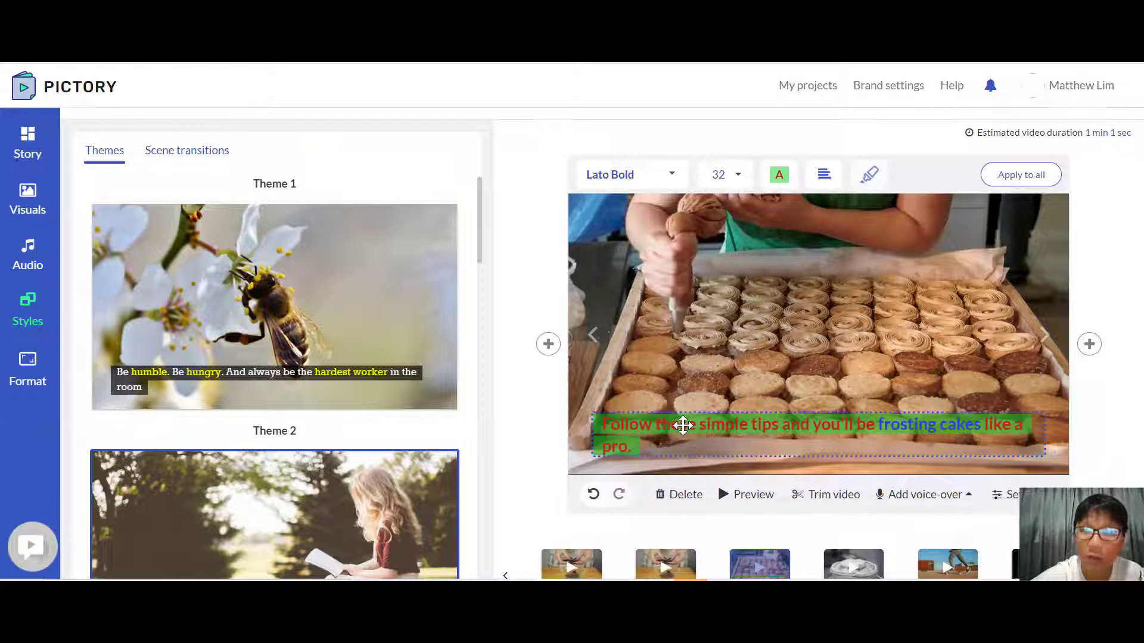
{"action": "left_click", "coordinate": [779, 179]}
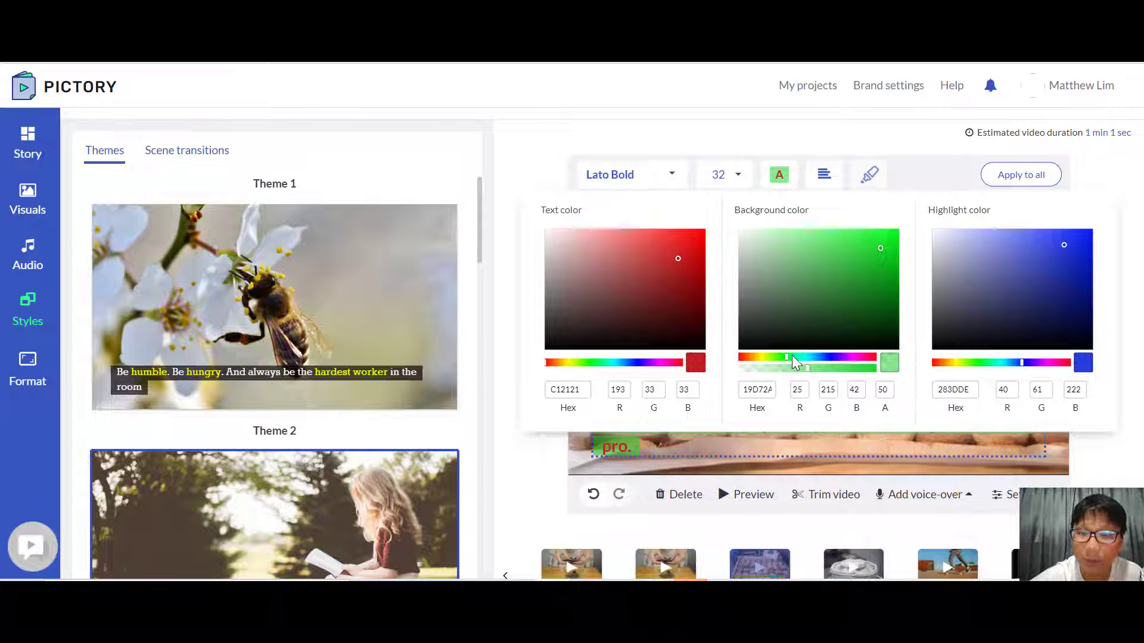
{"action": "left_click", "coordinate": [828, 356]}
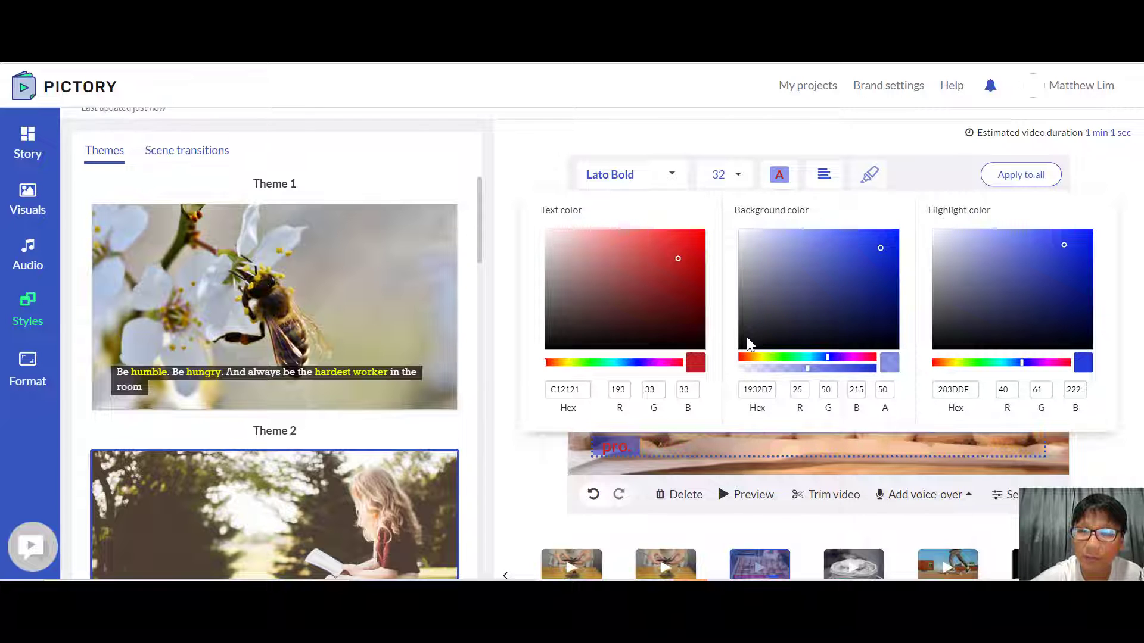
{"action": "left_click", "coordinate": [744, 338]}
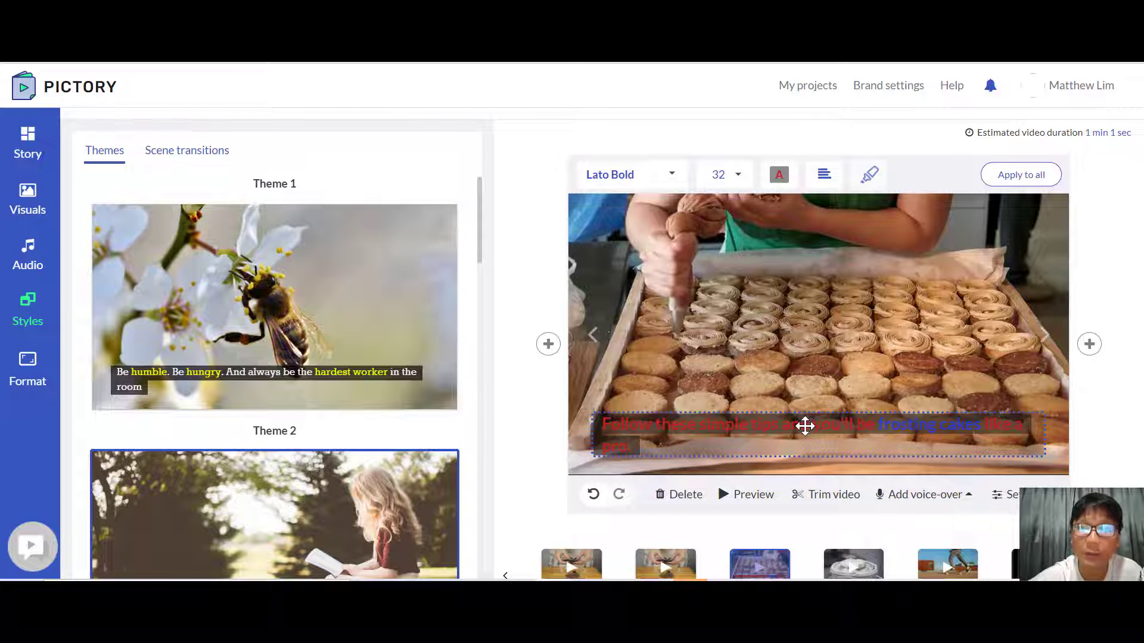
{"action": "left_click", "coordinate": [779, 176]}
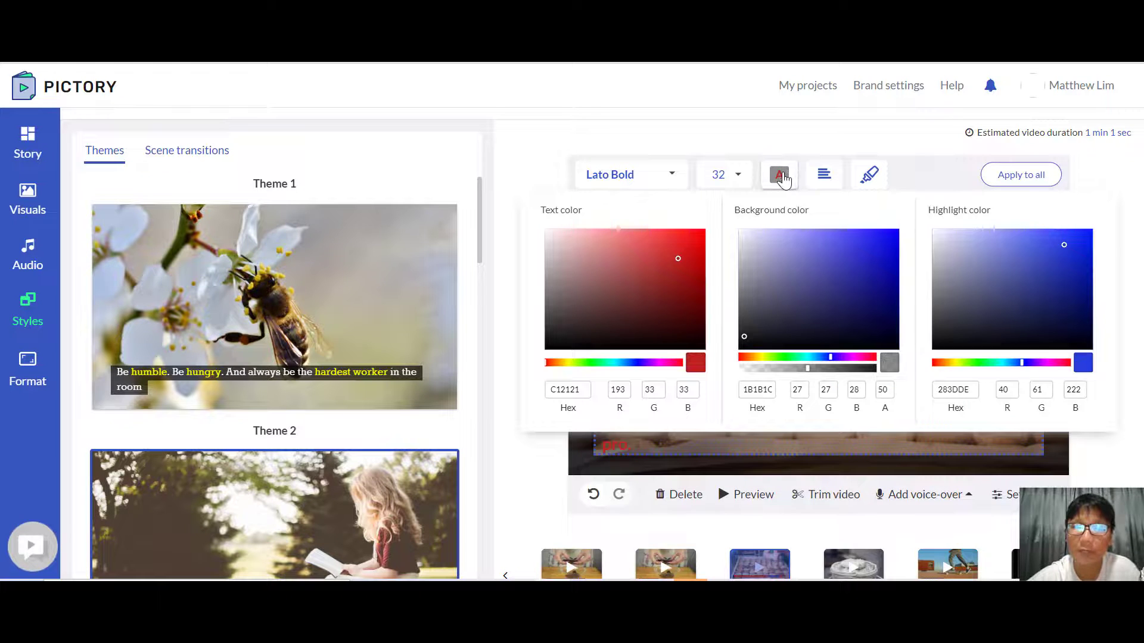
{"action": "left_click", "coordinate": [780, 176]}
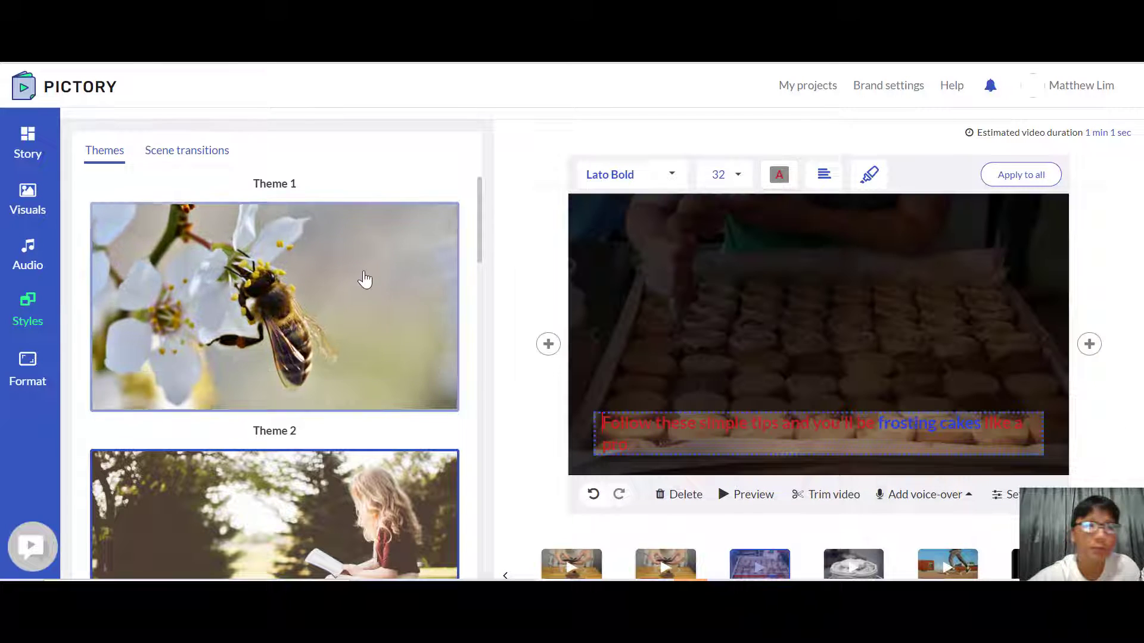
Step: Set the video resolution to 1080p, generate the video, and close the generation dialog once it completes
{"action": "left_click", "coordinate": [17, 381]}
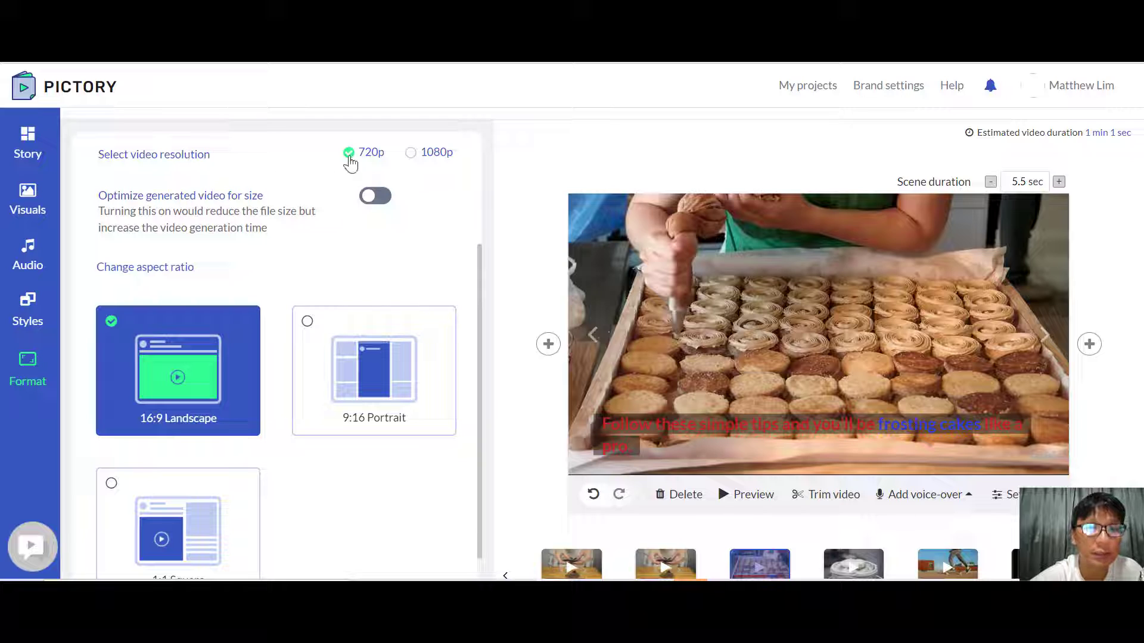
{"action": "left_click", "coordinate": [411, 153]}
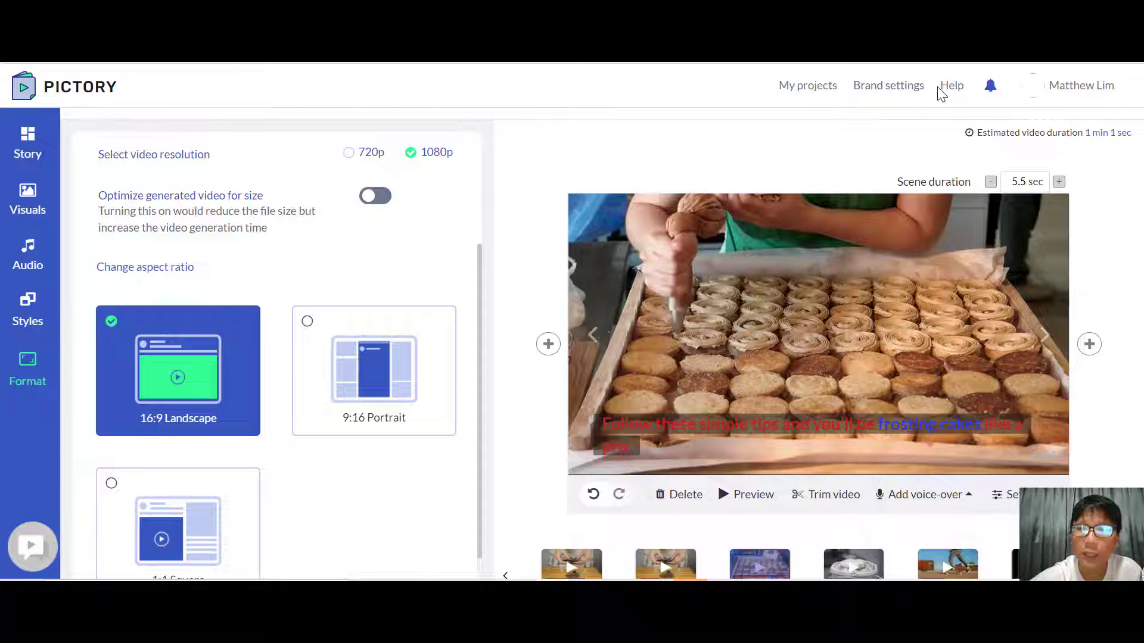
{"action": "scroll", "coordinate": [942, 94], "scroll_direction": "up", "scroll_amount": 1}
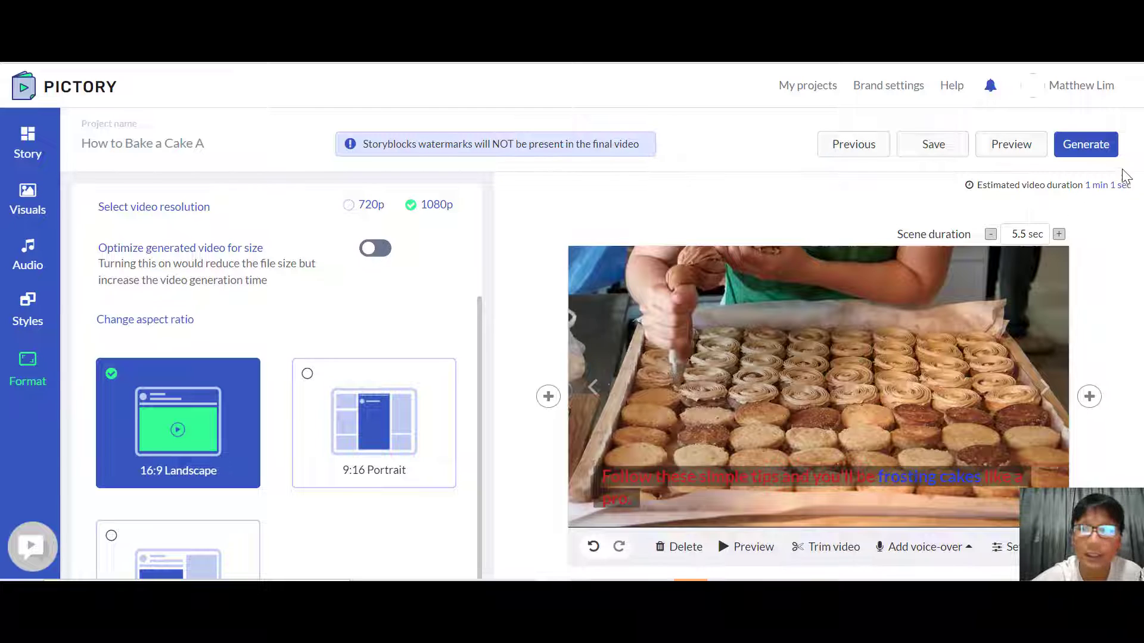
{"action": "left_click", "coordinate": [1096, 149]}
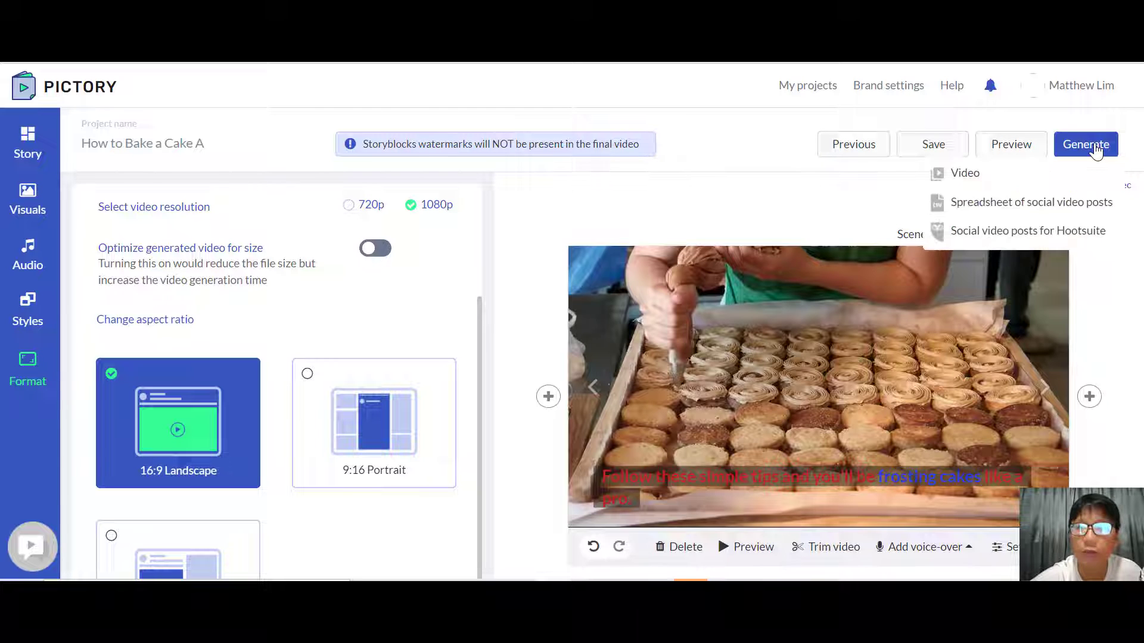
{"action": "left_click", "coordinate": [1019, 183]}
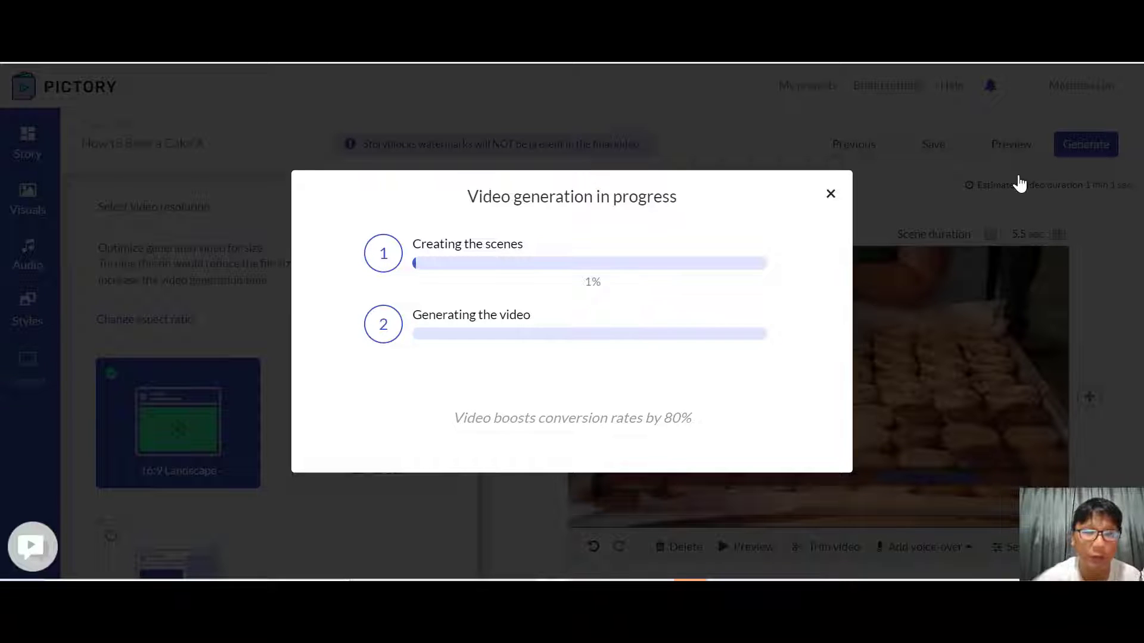
{"action": "left_click", "coordinate": [725, 580]}
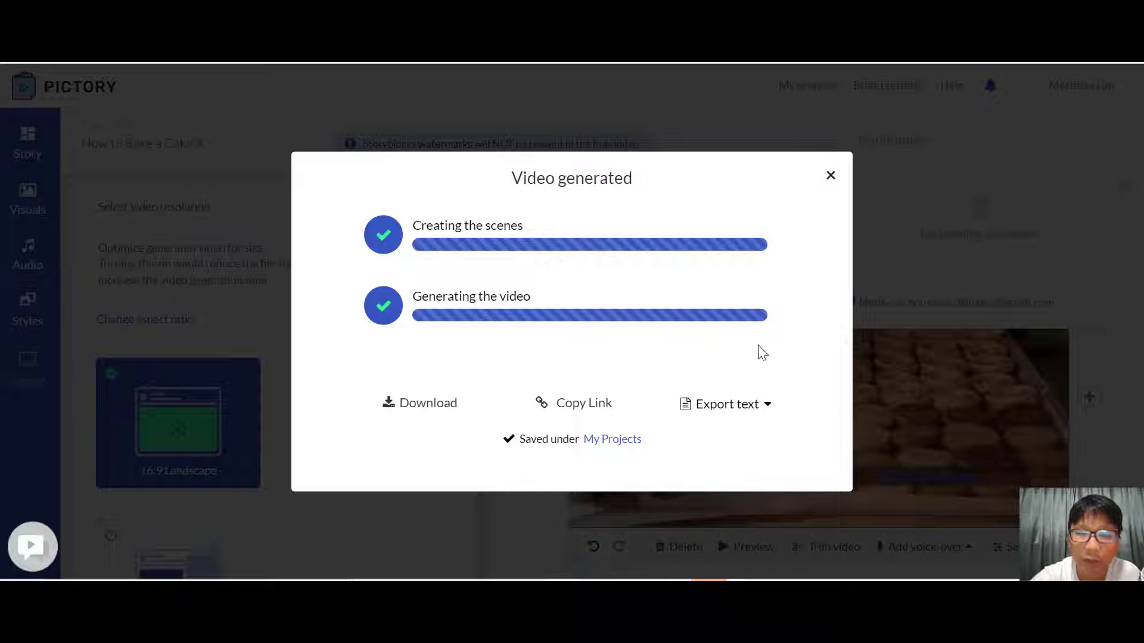
{"action": "left_click", "coordinate": [830, 176]}
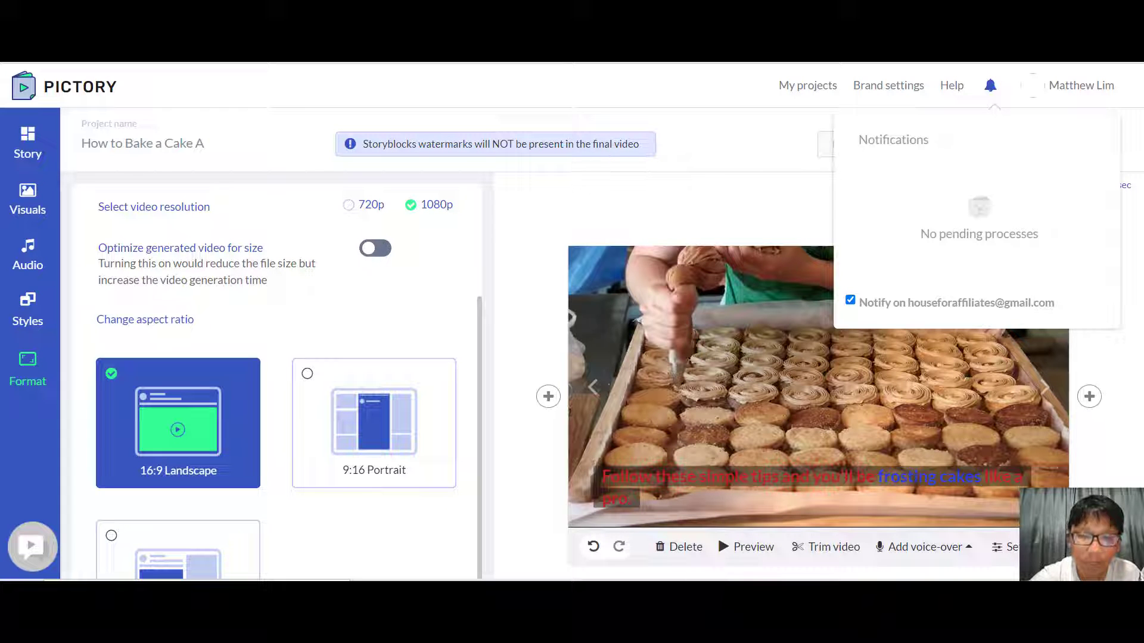
Step: Switch to the media player and play the generated cake video
{"action": "left_click", "coordinate": [398, 596]}
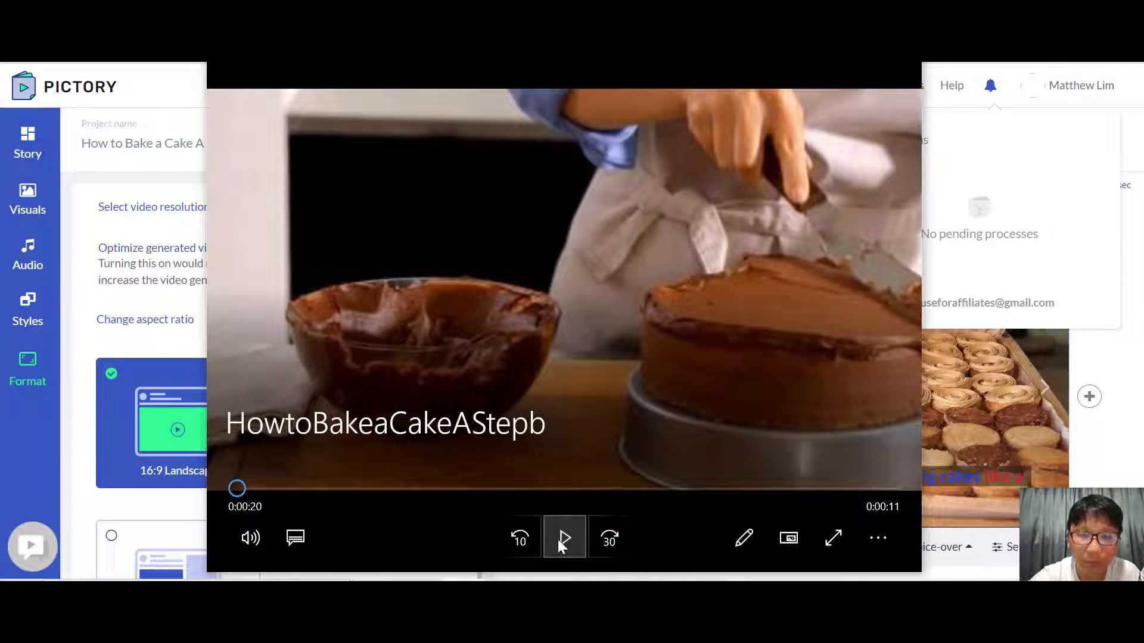
{"action": "left_click", "coordinate": [563, 539]}
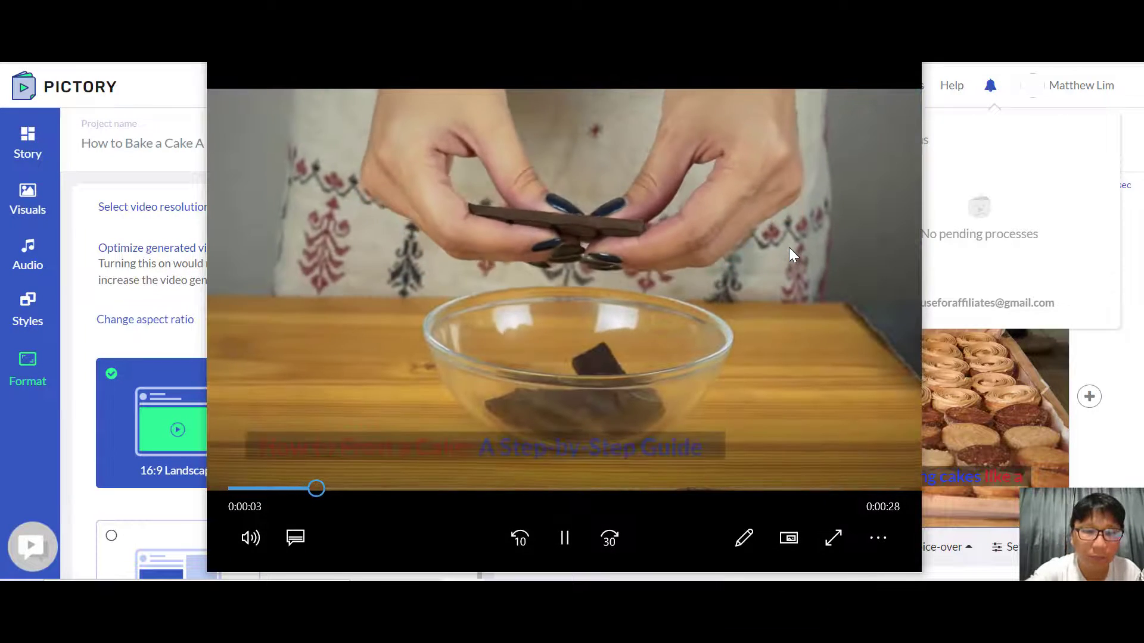
Step: Watch the generated cake video to the end, adjusting the playback volume, and close the media player
{"action": "key", "text": "XF86AudioLowerVolume"}
{"action": "key", "text": "XF86AudioLowerVolume"}
{"action": "key", "text": "XF86AudioRaiseVolume"}
{"action": "key", "text": "XF86AudioRaiseVolume"}
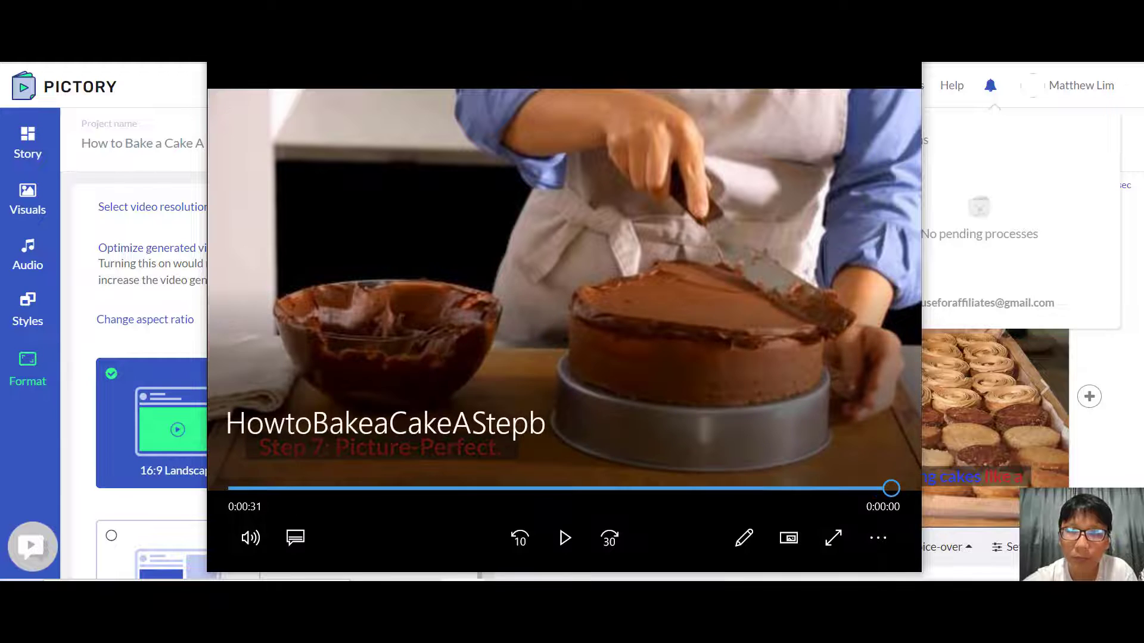
{"action": "left_click", "coordinate": [904, 66]}
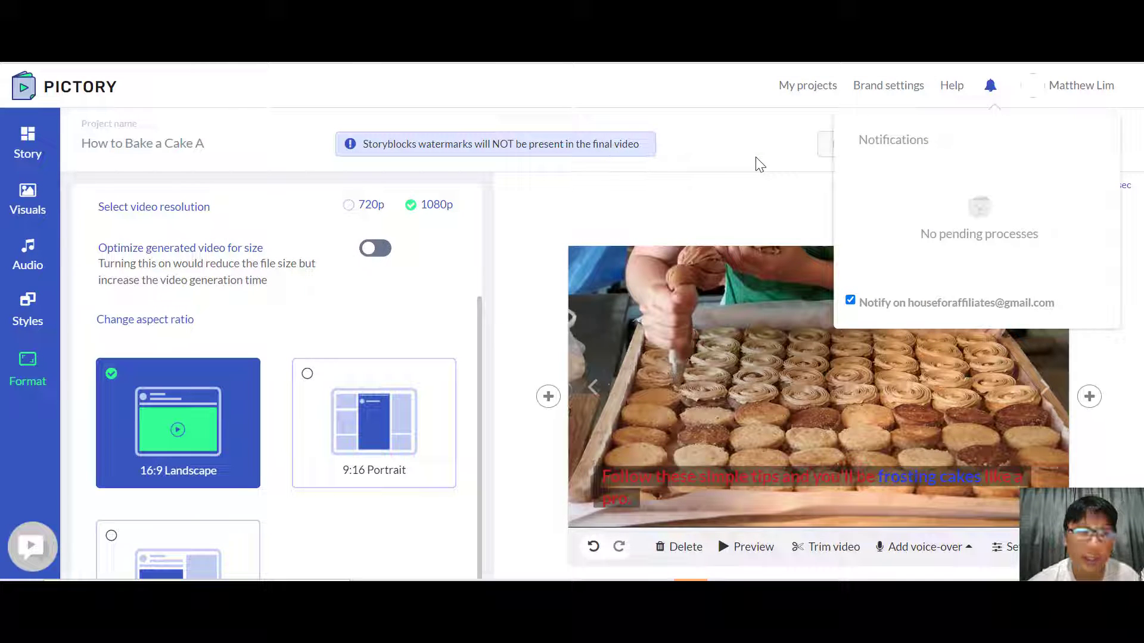
Step: Return to the home page, view the empty Script to Video editor, and go back to the home page
{"action": "left_click", "coordinate": [86, 94]}
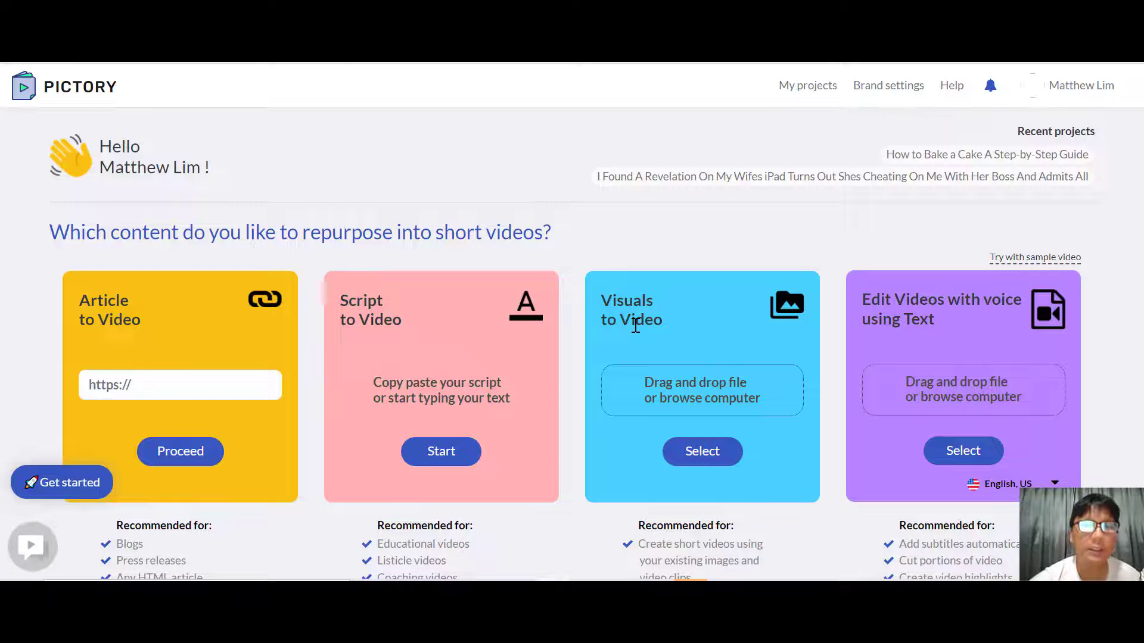
{"action": "left_click", "coordinate": [452, 452]}
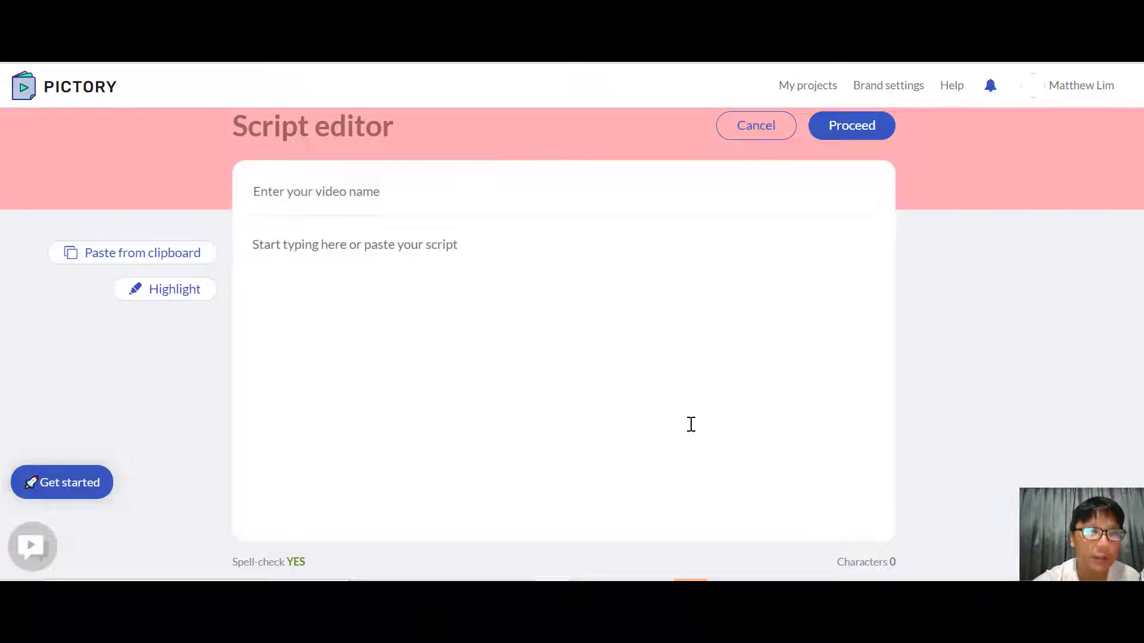
{"action": "left_click", "coordinate": [66, 89]}
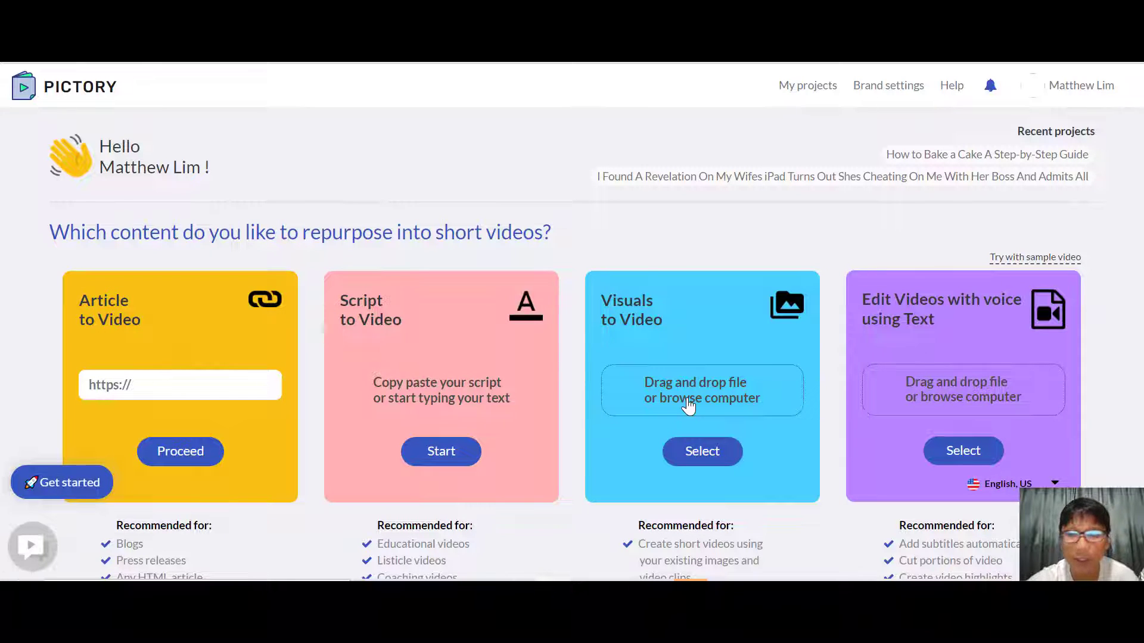
Step: Upload the video "You Don't Need to Go to College" from Downloads for voice editing using text and start its transcription
{"action": "left_click", "coordinate": [960, 396]}
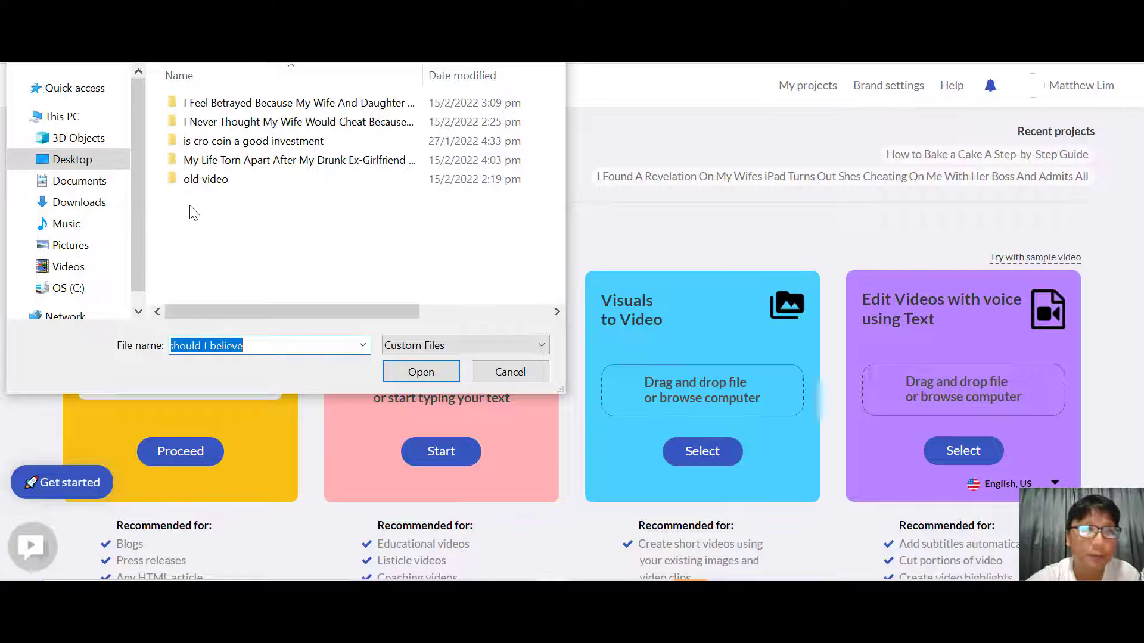
{"action": "left_click", "coordinate": [118, 203]}
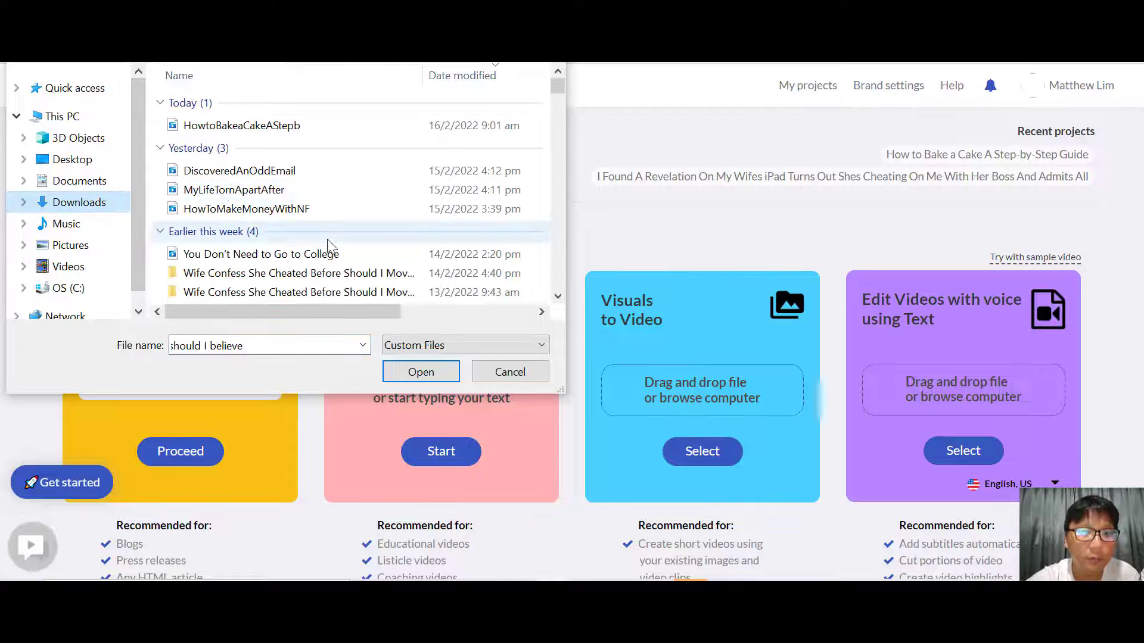
{"action": "left_click", "coordinate": [331, 254]}
{"action": "left_click", "coordinate": [421, 373]}
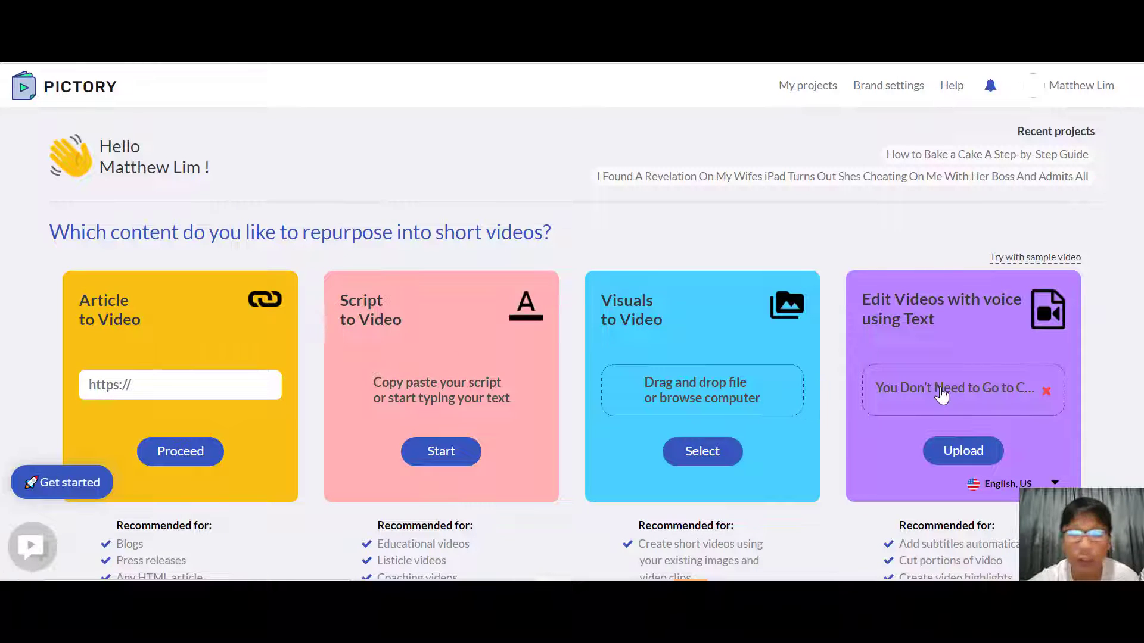
{"action": "left_click", "coordinate": [965, 451]}
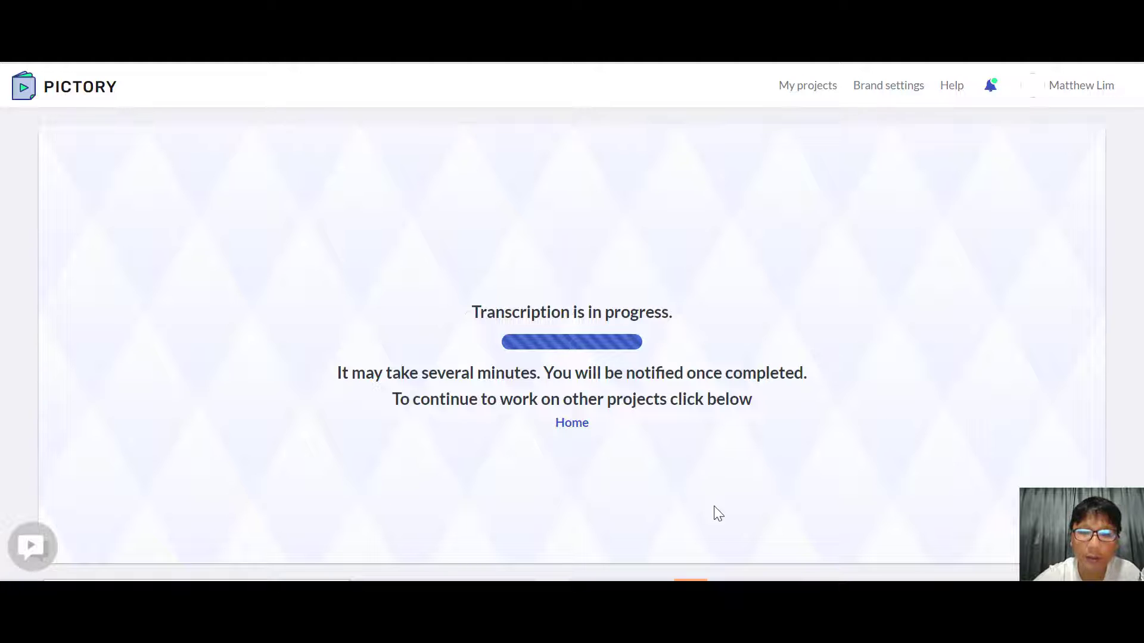
{"action": "left_click", "coordinate": [726, 591]}
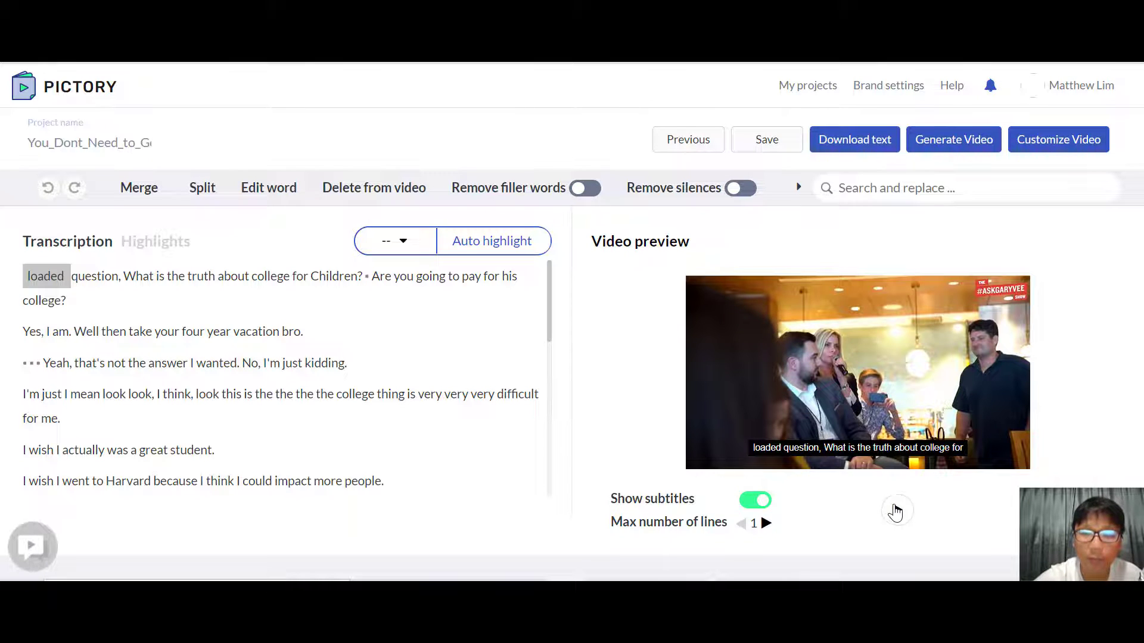
Step: Play the transcribed college video in the preview with its subtitles, and pause it
{"action": "left_click", "coordinate": [895, 511]}
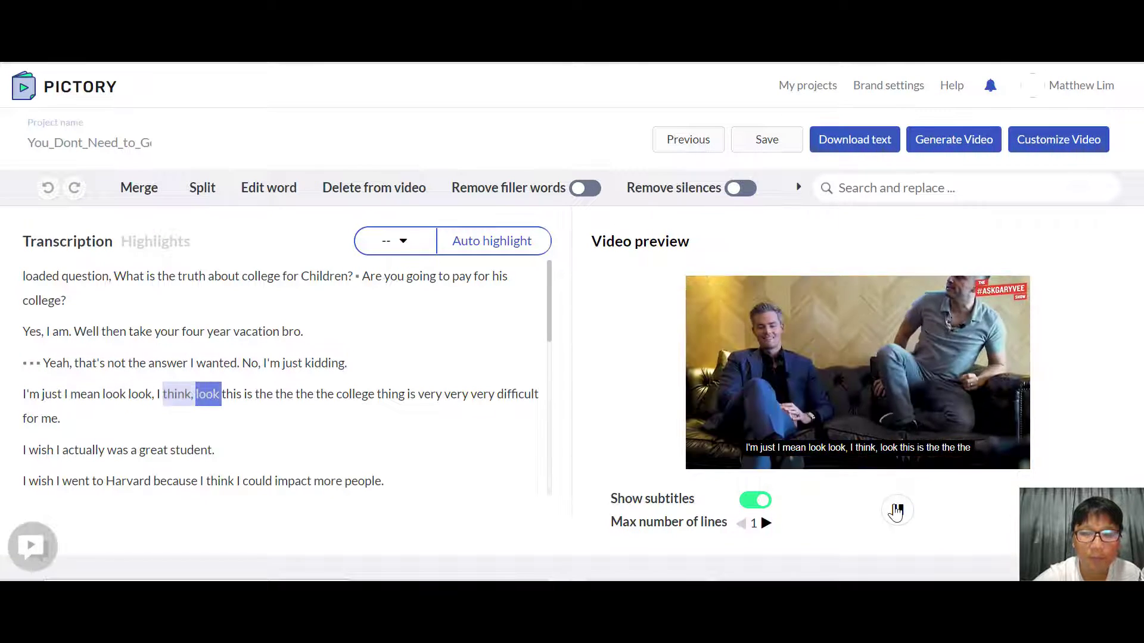
{"action": "left_click", "coordinate": [896, 511]}
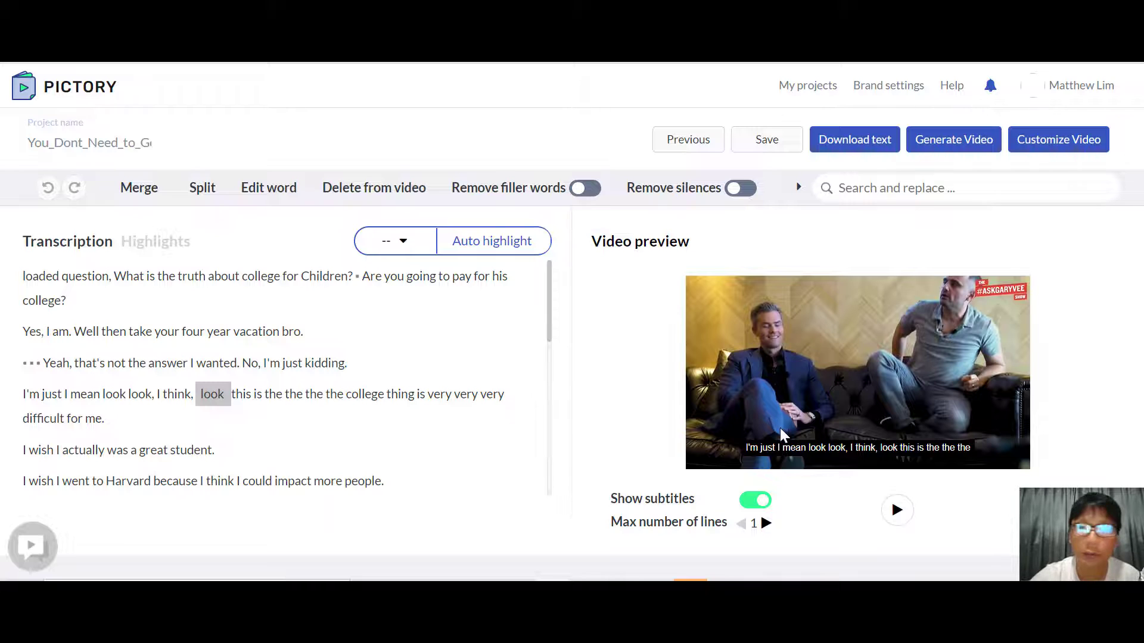
Step: Generate the subtitled college video from the transcription editor
{"action": "left_click", "coordinate": [950, 141]}
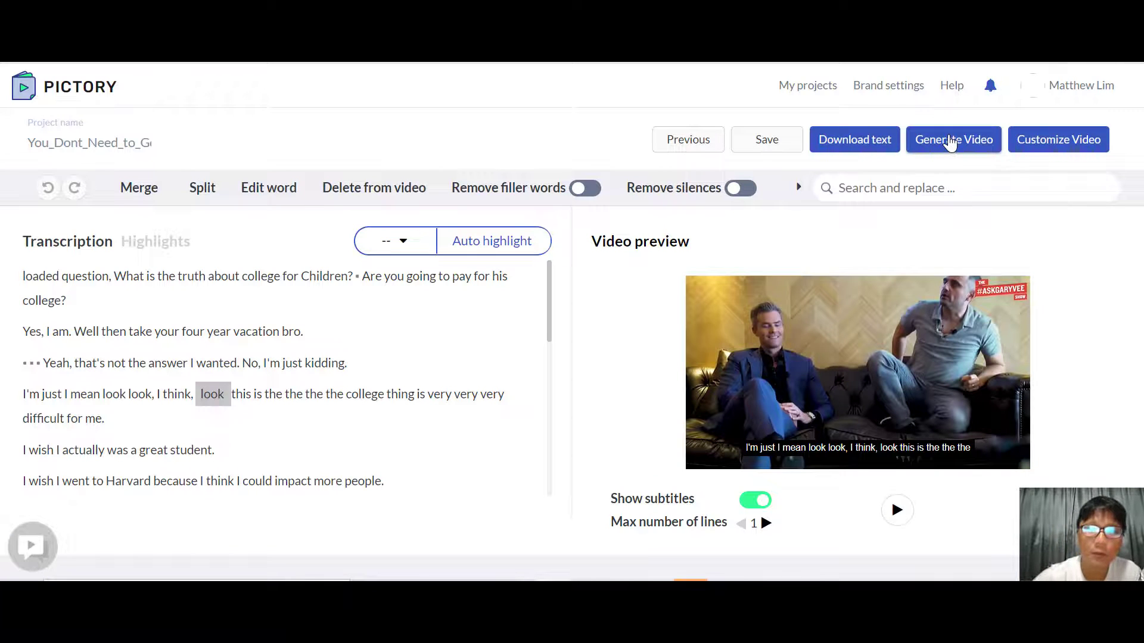
{"action": "left_click", "coordinate": [951, 141]}
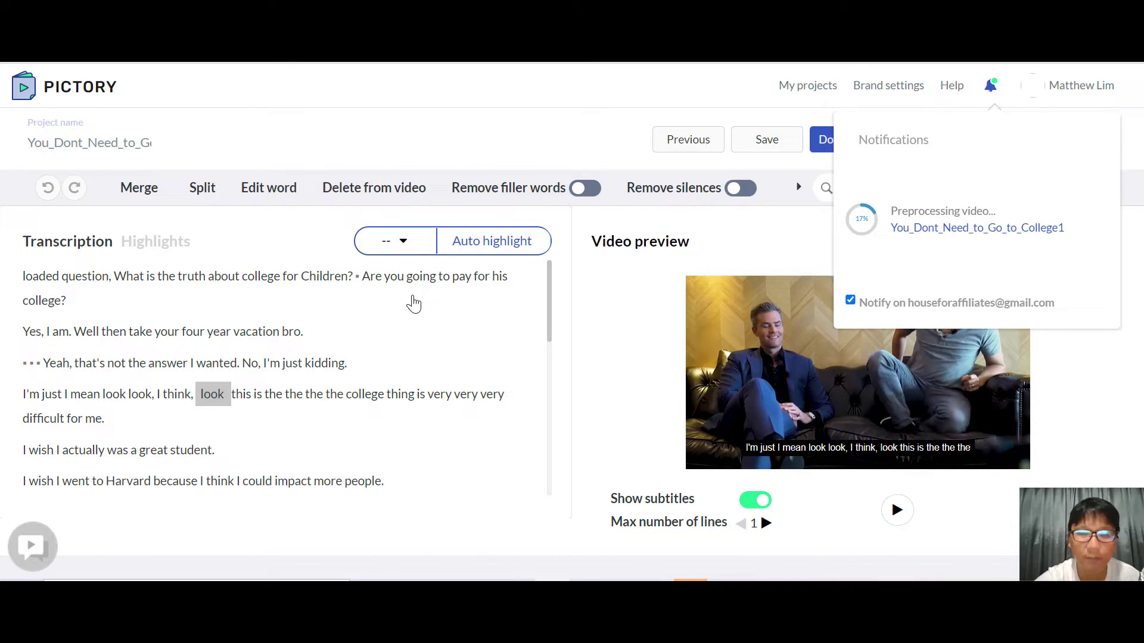
{"action": "left_click", "coordinate": [719, 590]}
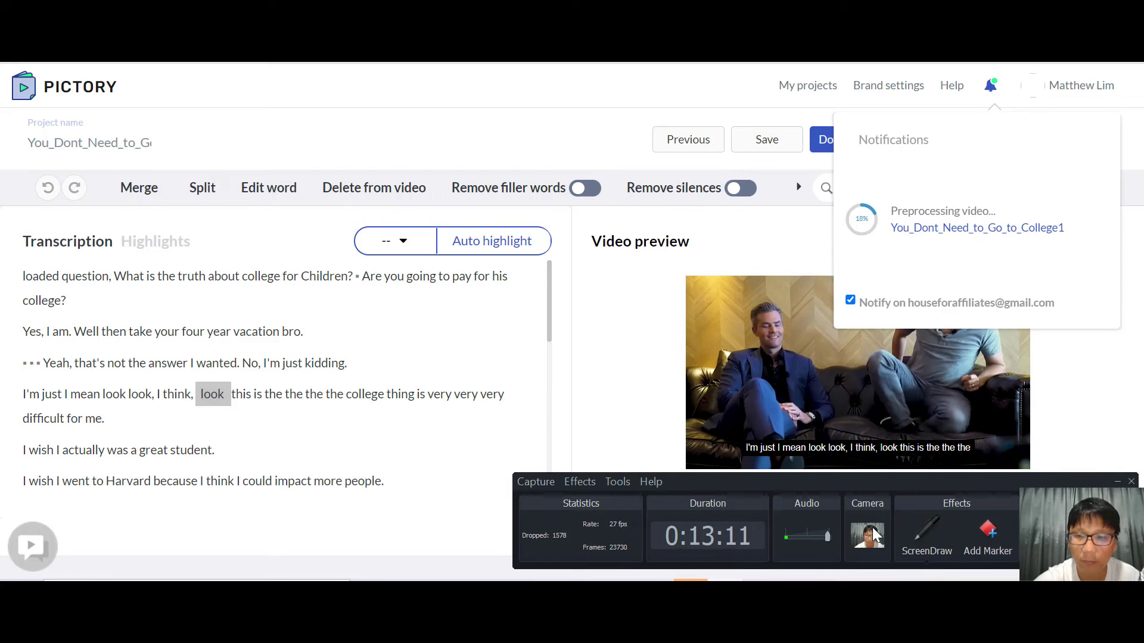